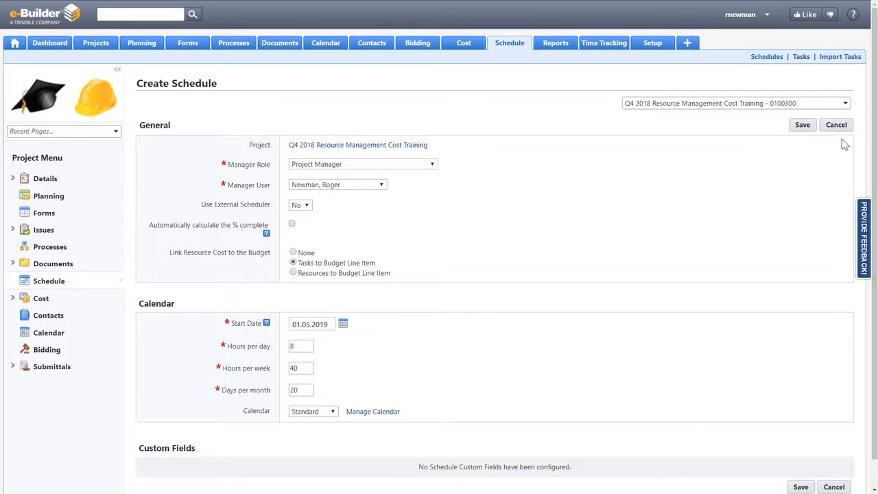
# - Save the new schedule, then enlarge the task grid so the columns through % Complete are visible
pyautogui.click(802, 124)
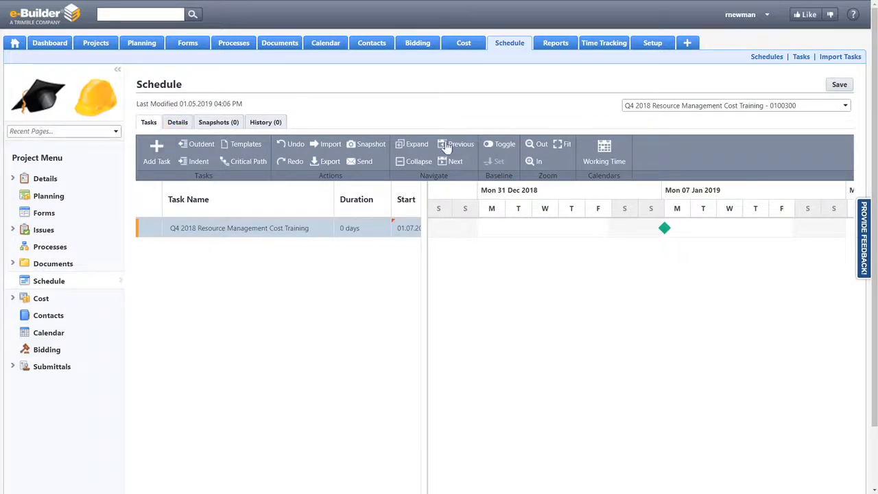
pyautogui.click(118, 69)
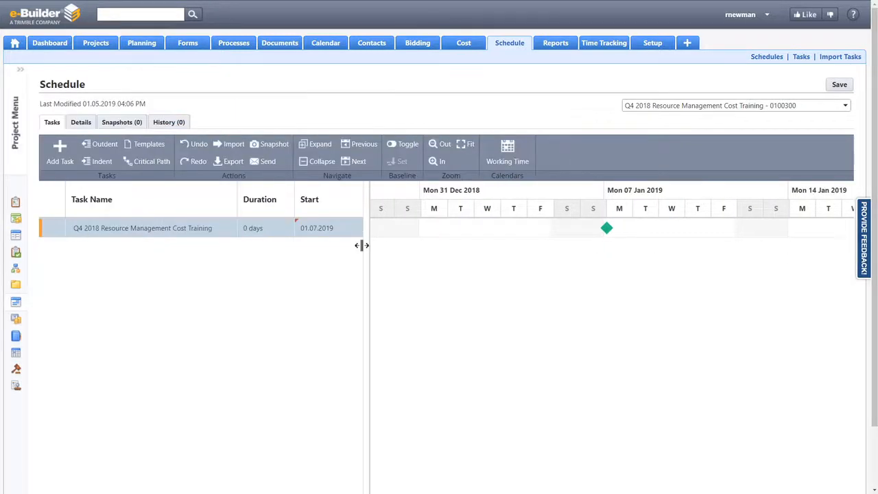
pyautogui.moveTo(580, 259); pyautogui.dragTo(649, 253)
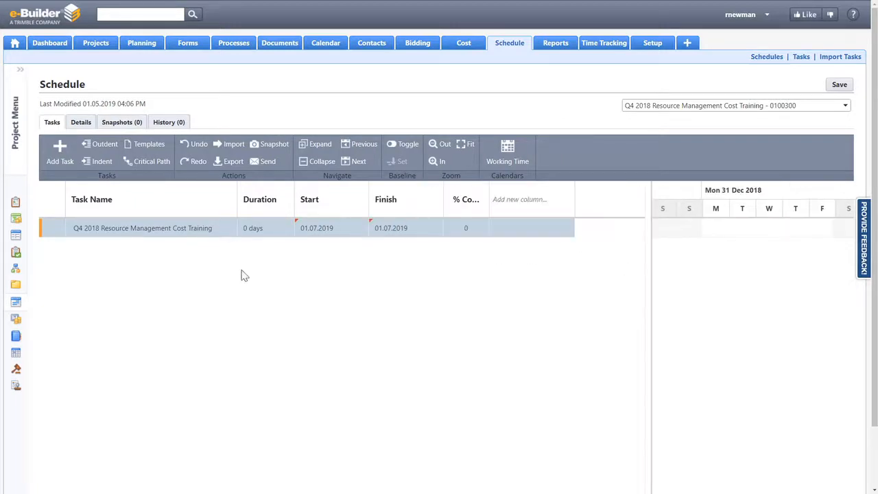
# - Add a first task named "30 Design" with a duration of 10 days
pyautogui.click(56, 161)
pyautogui.write('3')
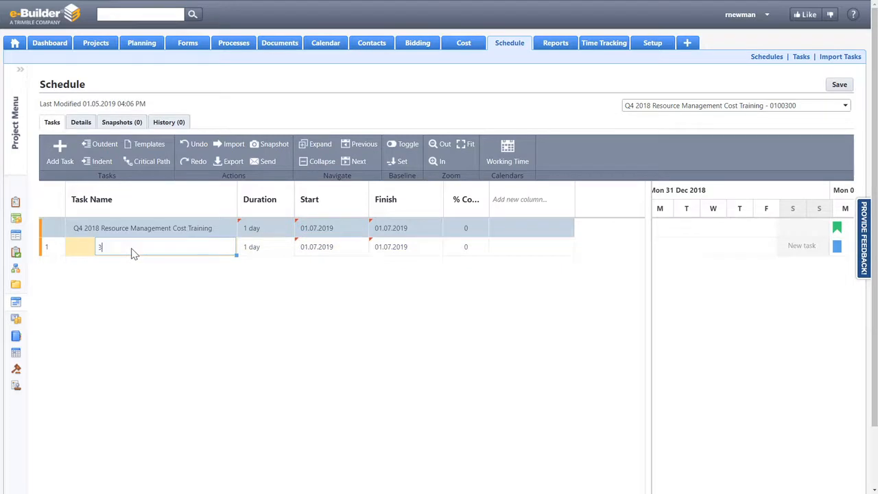
pyautogui.write('0 Design')
pyautogui.click(245, 250)
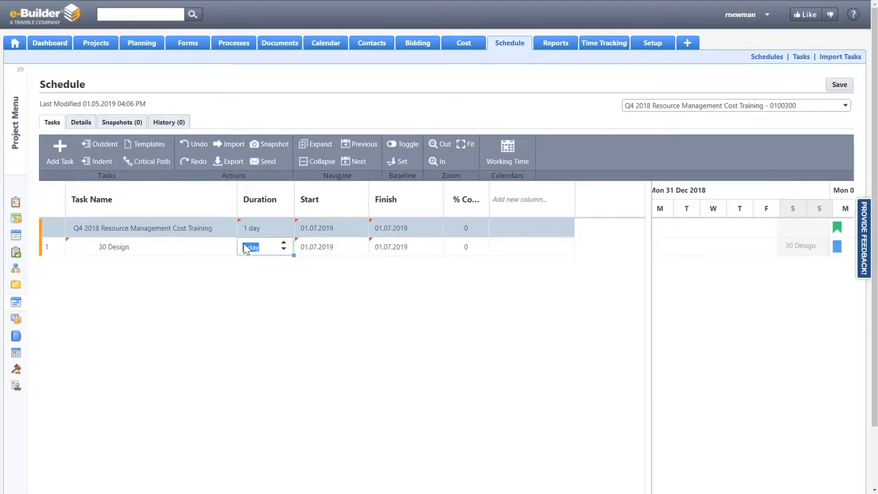
pyautogui.write('30')
pyautogui.press('Tab')
# - Add a successor task following 30 Design, named "60% design", with a duration of 20 days
pyautogui.click(176, 249)
pyautogui.rightClick(176, 249)
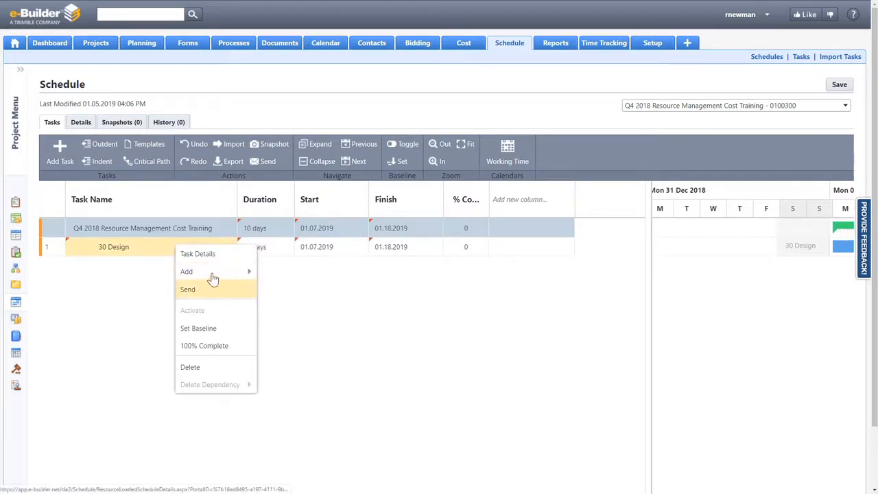
pyautogui.moveTo(214, 275)
pyautogui.click(274, 344)
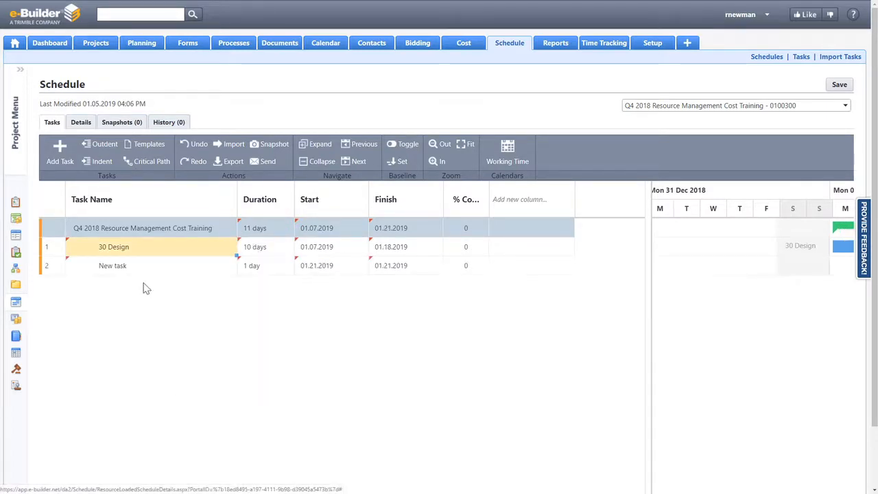
pyautogui.doubleClick(147, 264)
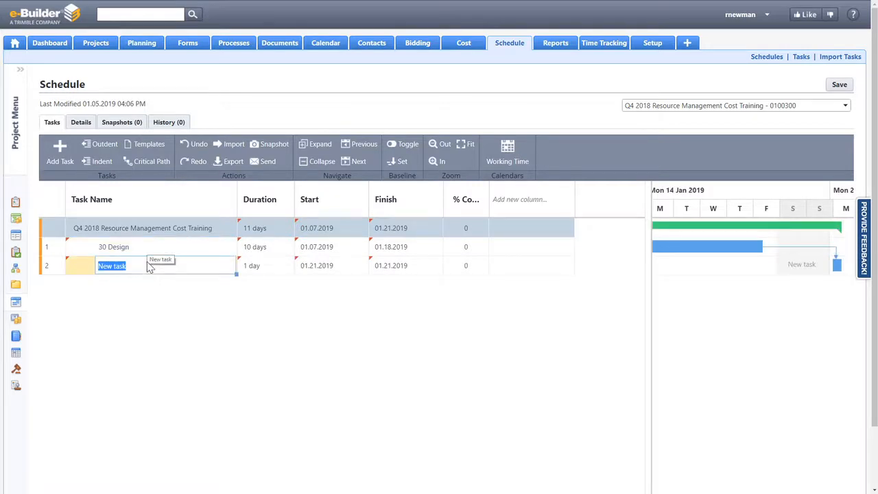
pyautogui.write('60% design')
pyautogui.click(259, 265)
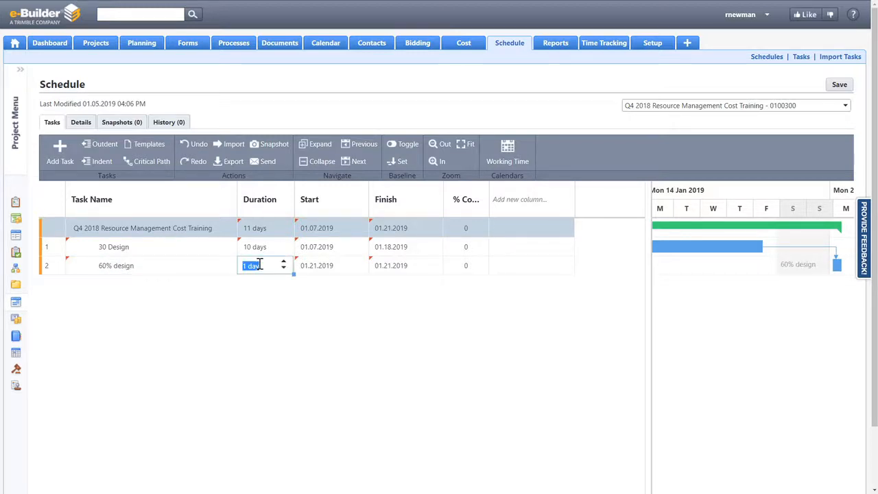
pyautogui.write('20')
pyautogui.click(202, 255)
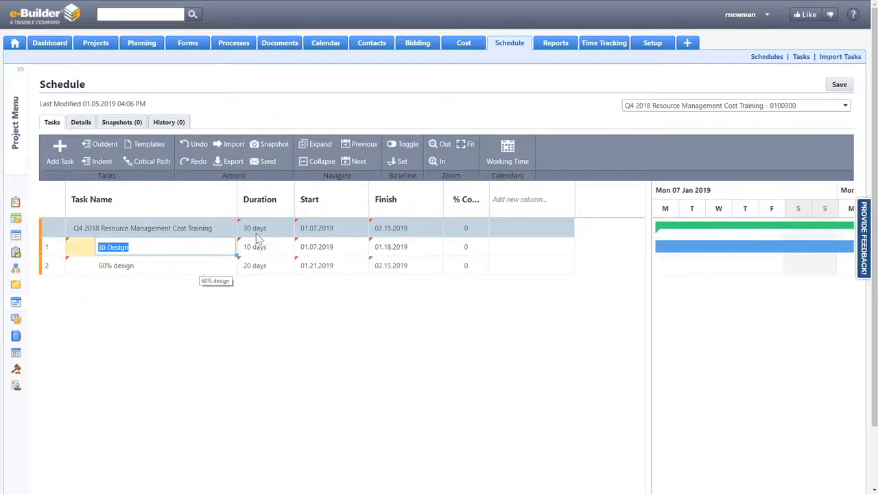
pyautogui.click(624, 157)
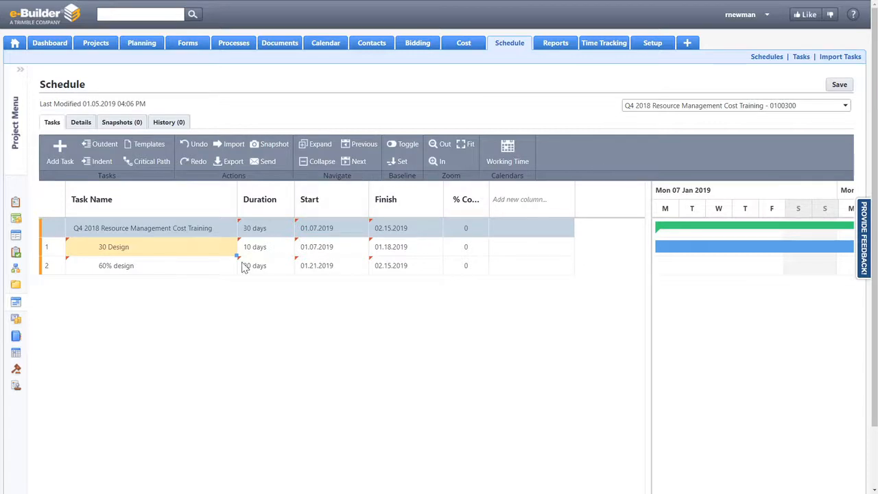
# - Add the Assigned Resources column to the task grid and widen it to show its full heading
pyautogui.click(523, 199)
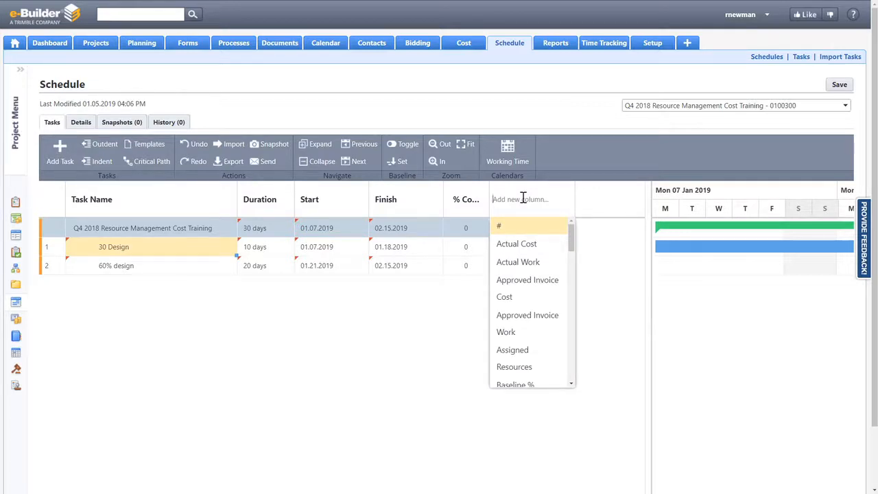
pyautogui.write('ass')
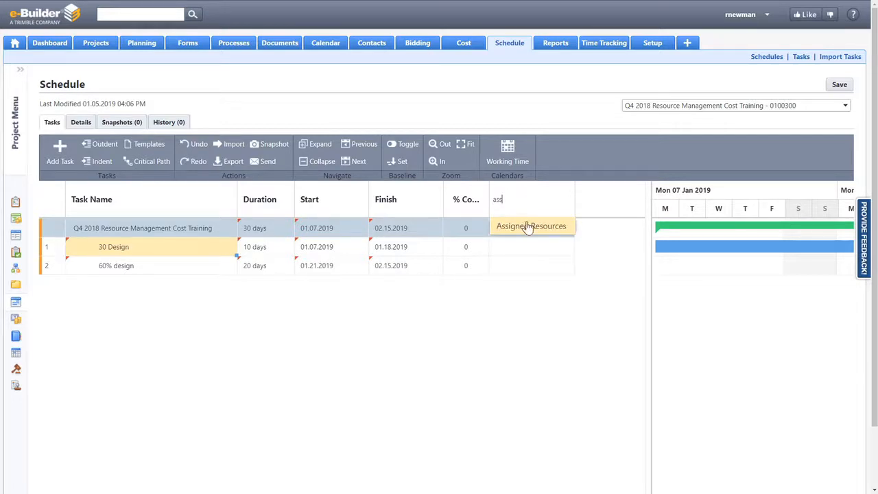
pyautogui.click(527, 226)
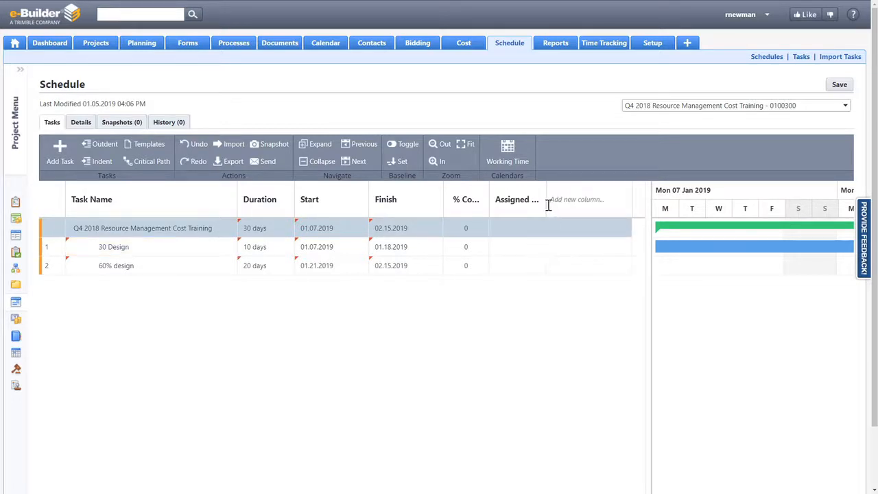
pyautogui.moveTo(548, 200); pyautogui.dragTo(611, 200)
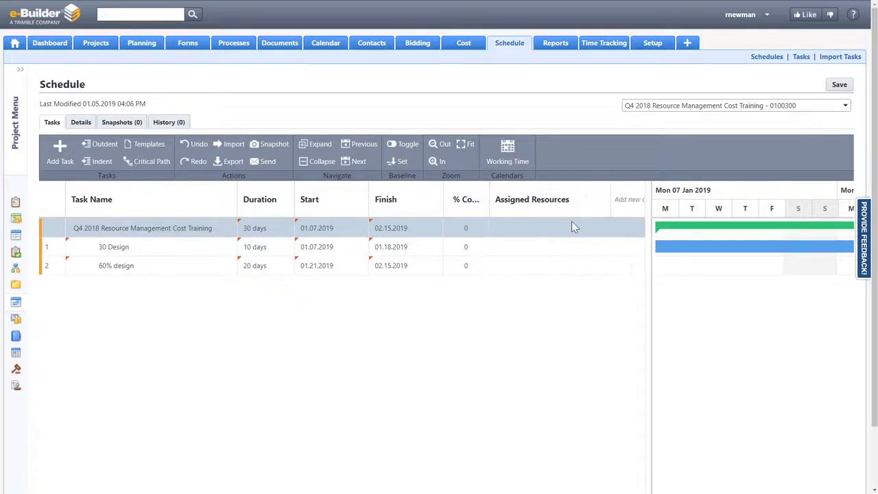
# - Assign the second listed resource to the 30 Design task at 50% units and copy that assignment to 60% design
pyautogui.click(525, 251)
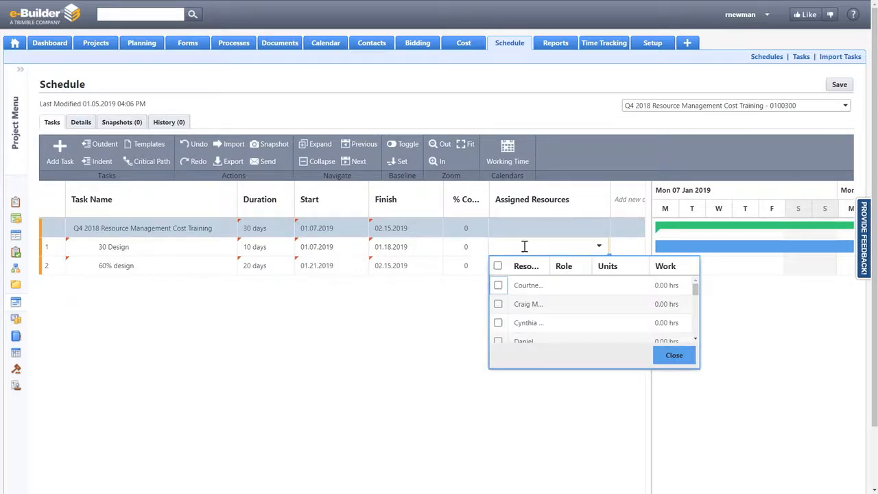
pyautogui.click(498, 305)
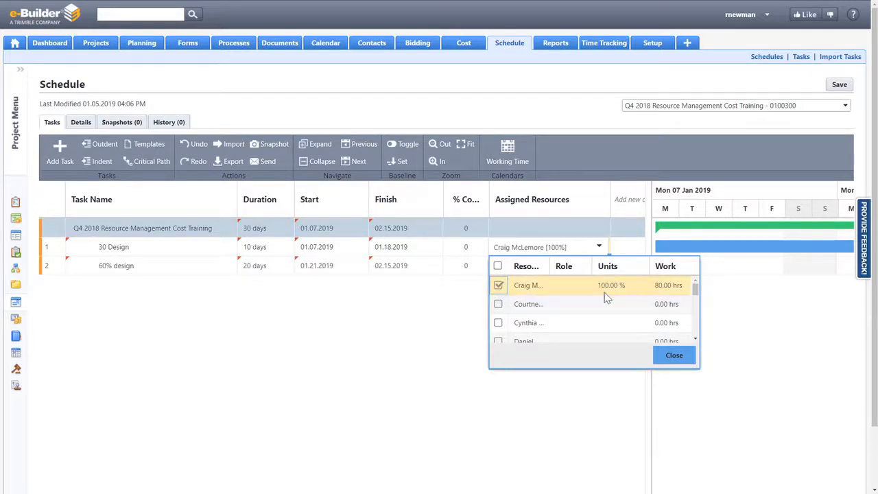
pyautogui.click(621, 288)
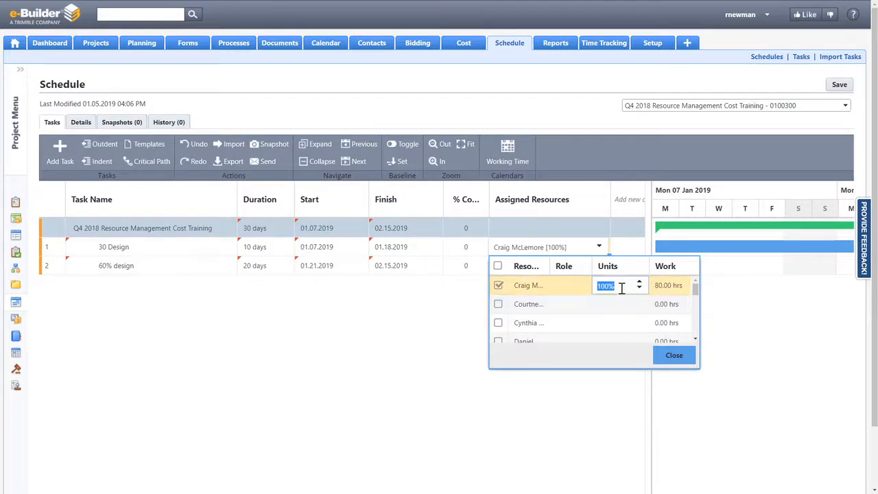
pyautogui.write('50')
pyautogui.press('Tab')
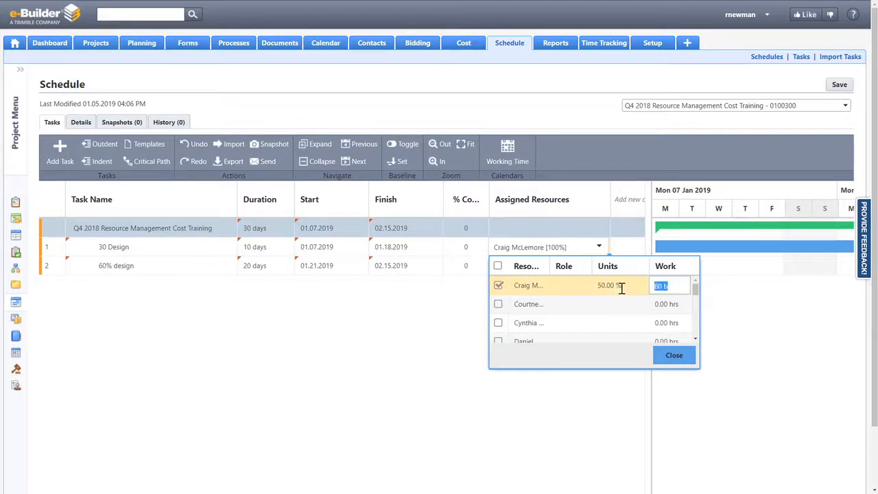
pyautogui.click(676, 356)
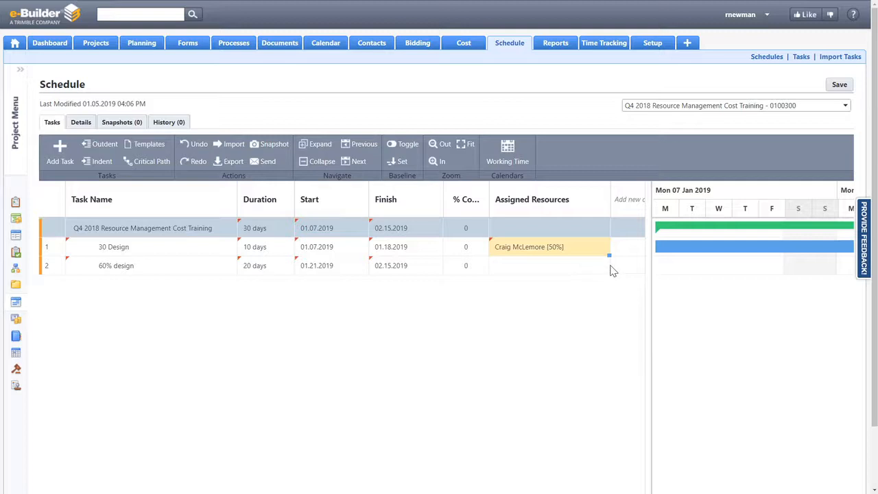
pyautogui.moveTo(608, 256); pyautogui.dragTo(610, 273)
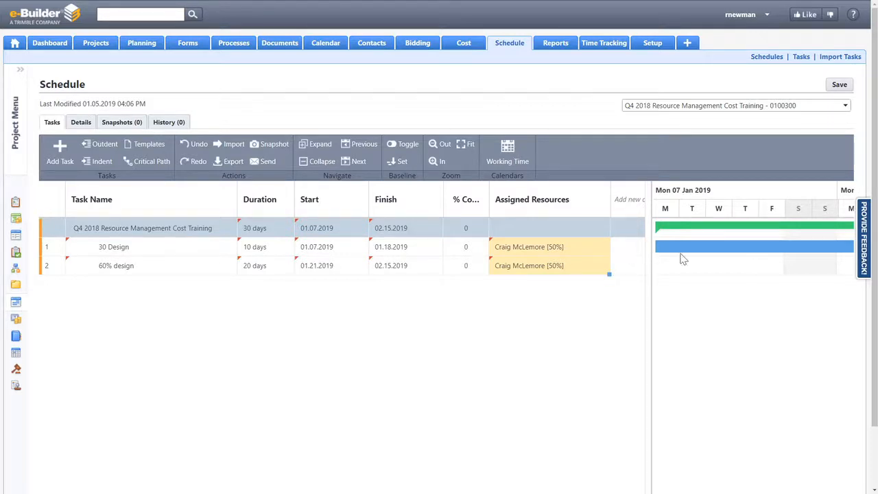
# - Add the Work and Planned Work columns to the task grid after Assigned Resources
pyautogui.moveTo(752, 263); pyautogui.dragTo(747, 255)
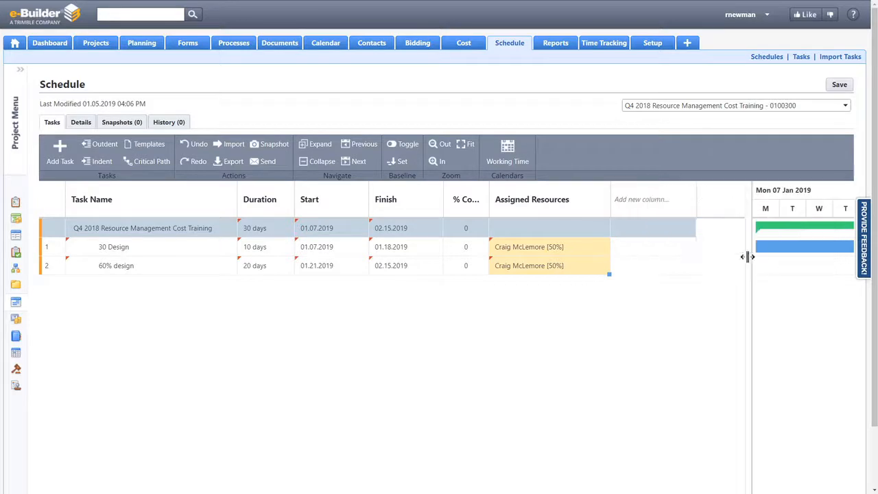
pyautogui.click(650, 201)
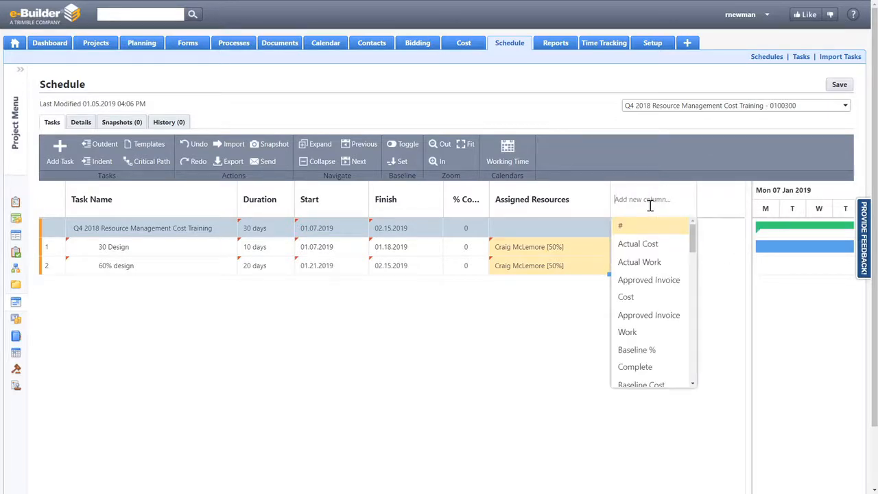
pyautogui.write('wor')
pyautogui.click(647, 228)
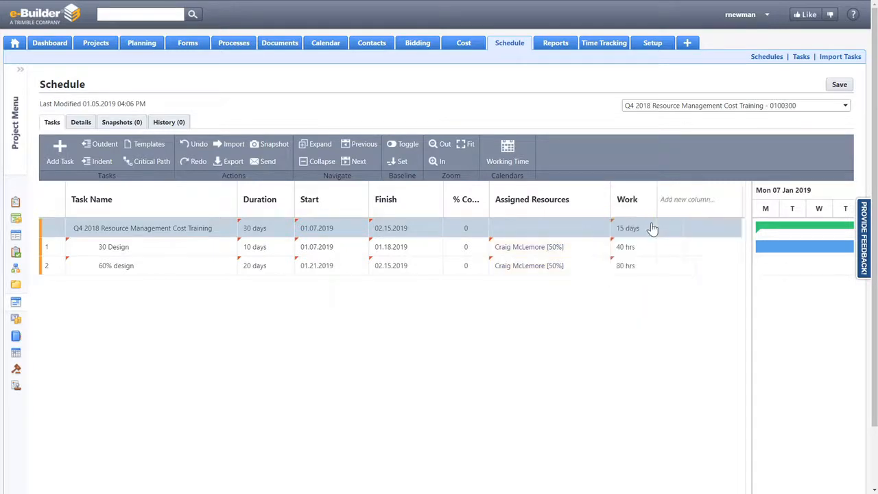
pyautogui.click(684, 203)
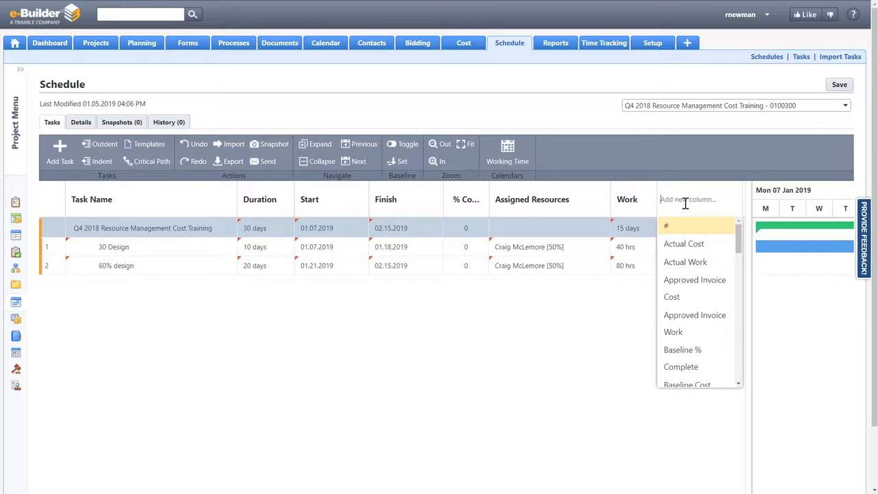
pyautogui.write('pla')
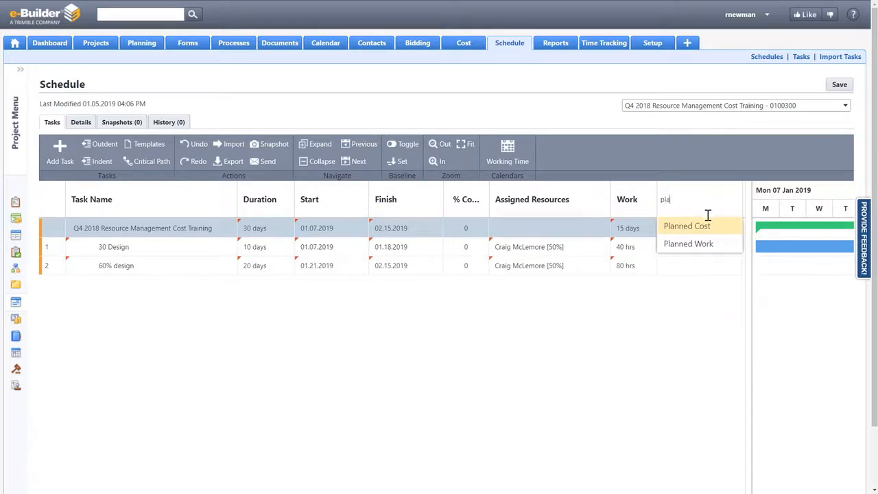
pyautogui.click(680, 245)
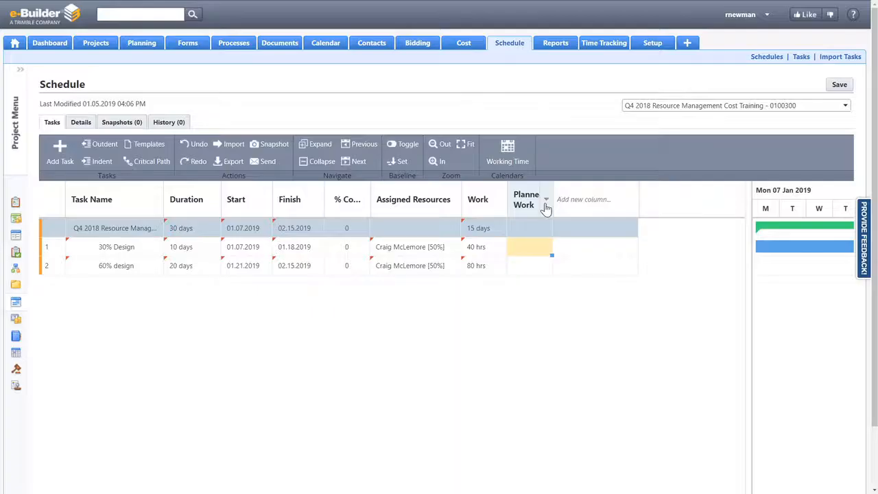
# - Add the Budget Line Item column to the task grid after Planned Work
pyautogui.click(575, 199)
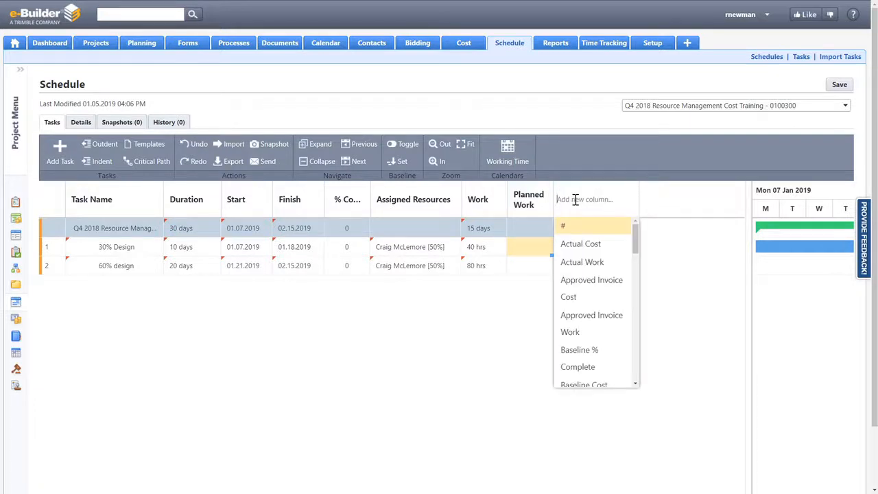
pyautogui.write('bud')
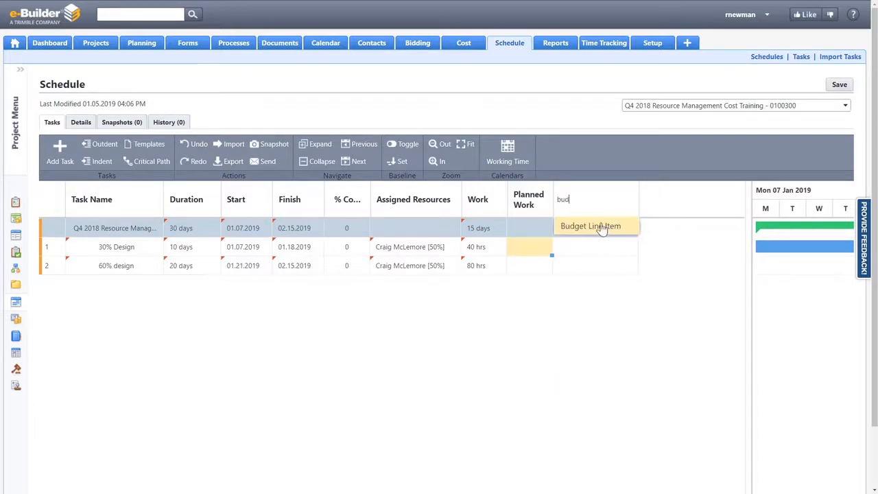
pyautogui.click(594, 227)
# - Link both design tasks to budget line item 10.100.001 - Staff and save the schedule
pyautogui.click(620, 248)
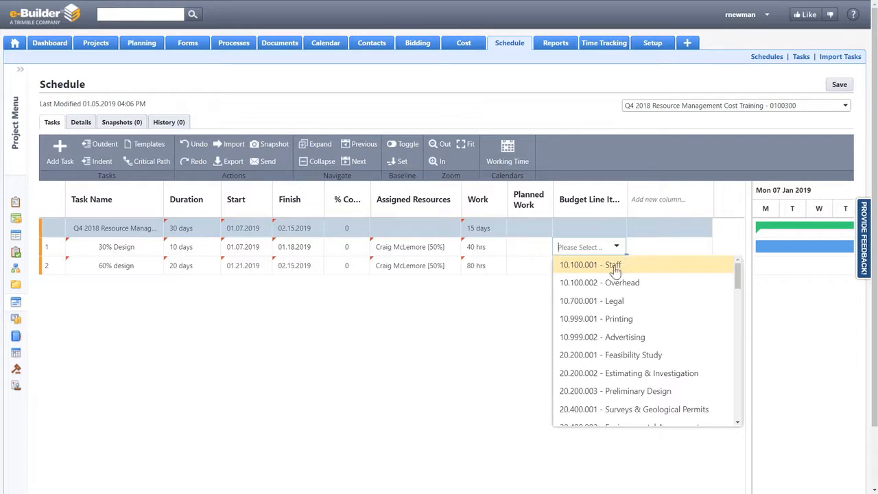
pyautogui.click(615, 266)
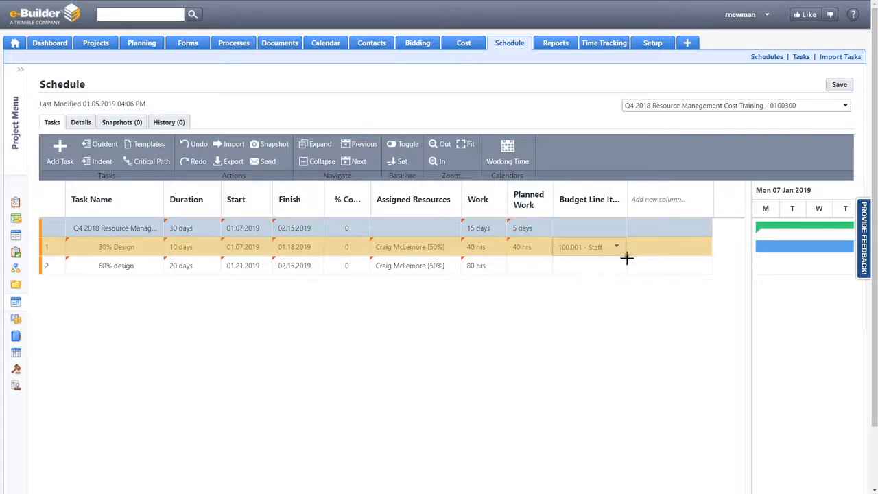
pyautogui.moveTo(625, 256); pyautogui.dragTo(624, 274)
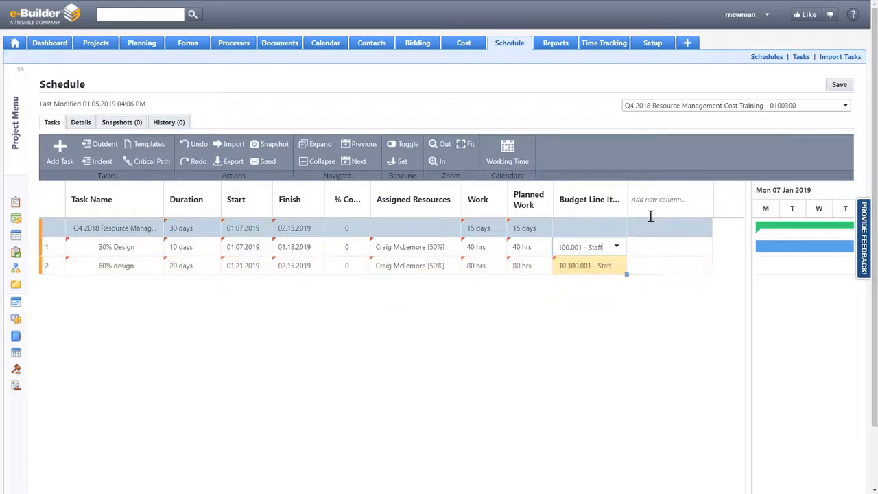
pyautogui.click(737, 165)
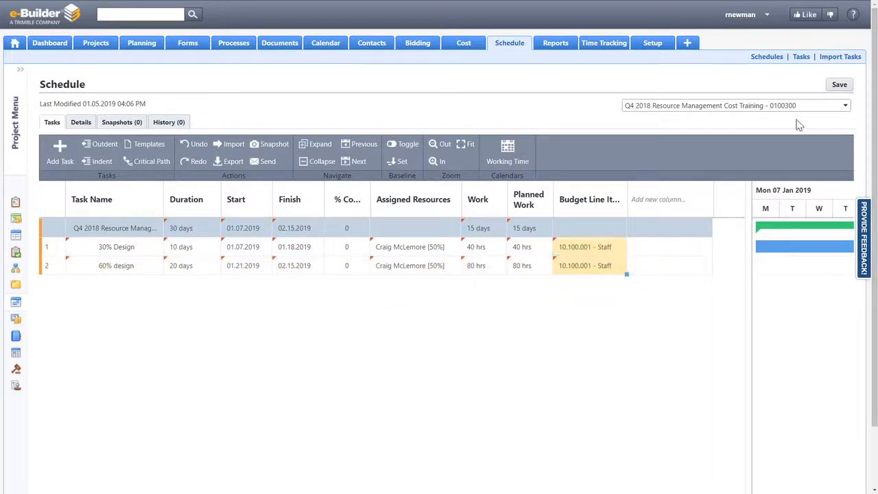
pyautogui.click(840, 84)
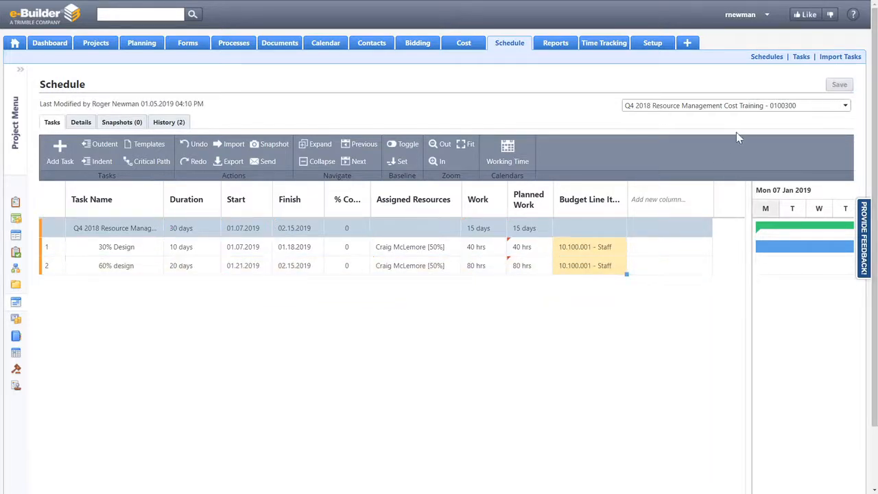
# - Add the Cost and Planned Cost columns to the task grid after Budget Line Item
pyautogui.click(699, 201)
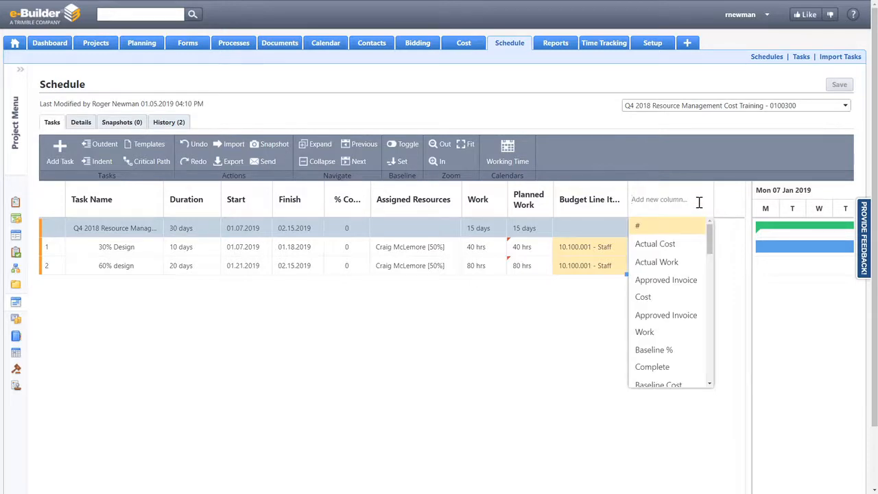
pyautogui.write('cos')
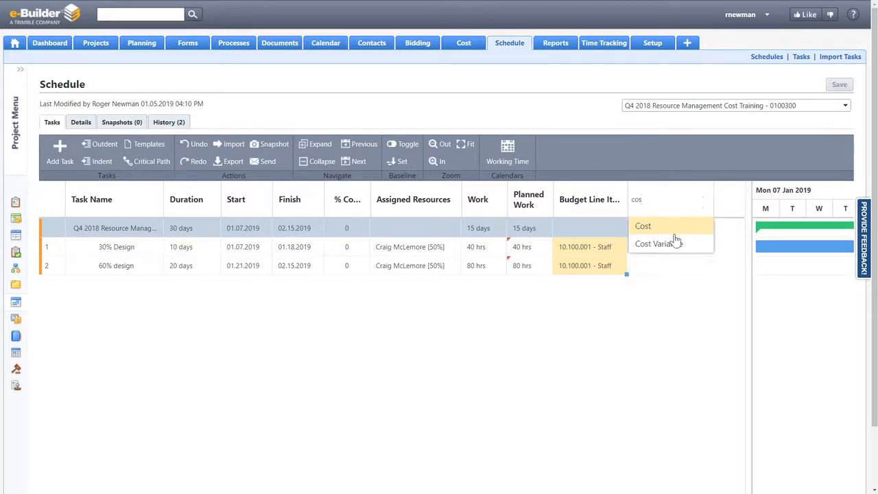
pyautogui.click(673, 230)
pyautogui.click(692, 204)
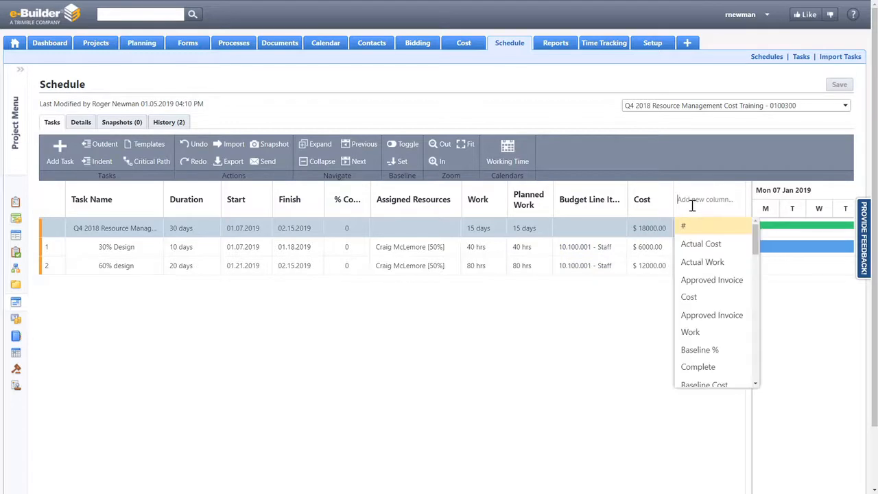
pyautogui.write('plan')
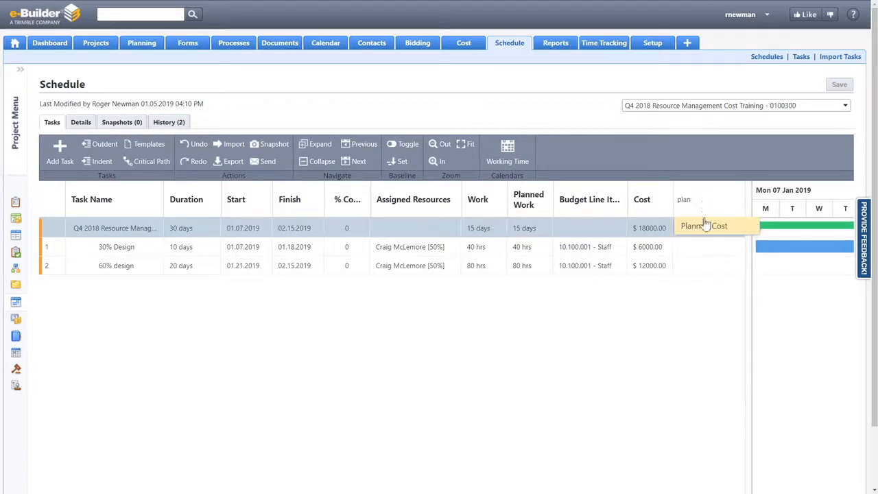
pyautogui.click(707, 228)
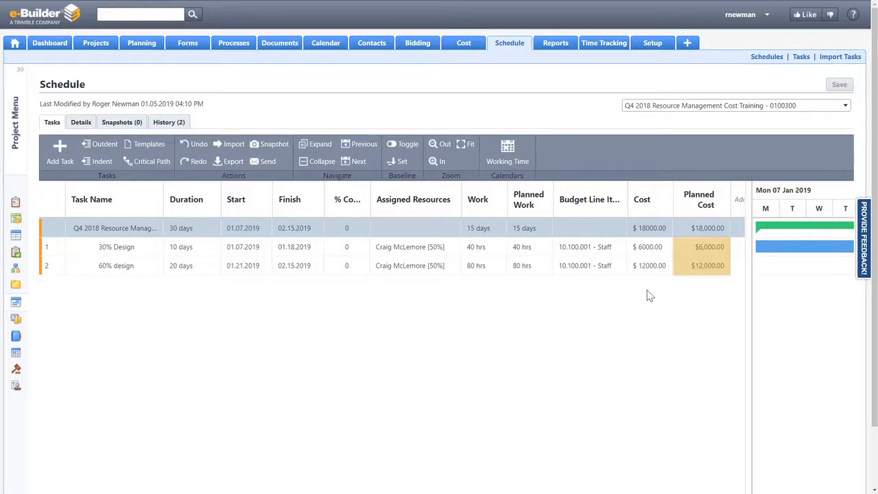
# - Open the project's Cost Summary to review its resource costs
pyautogui.moveTo(16, 320)
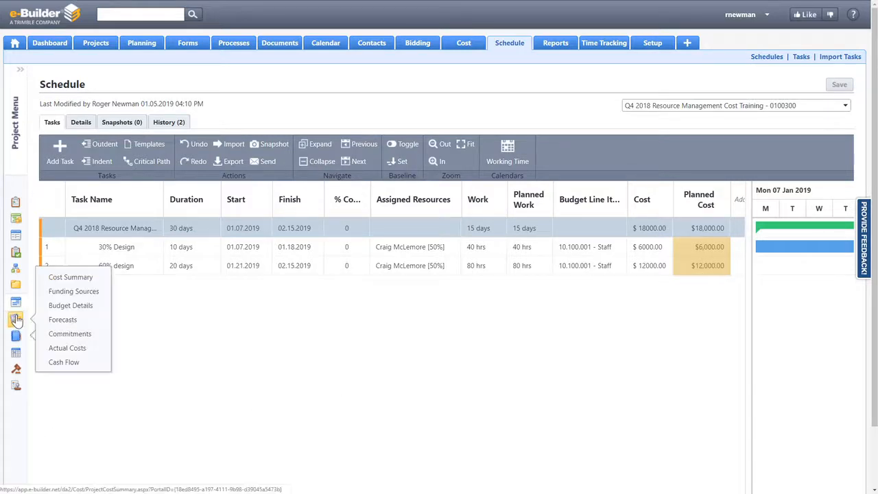
pyautogui.click(81, 277)
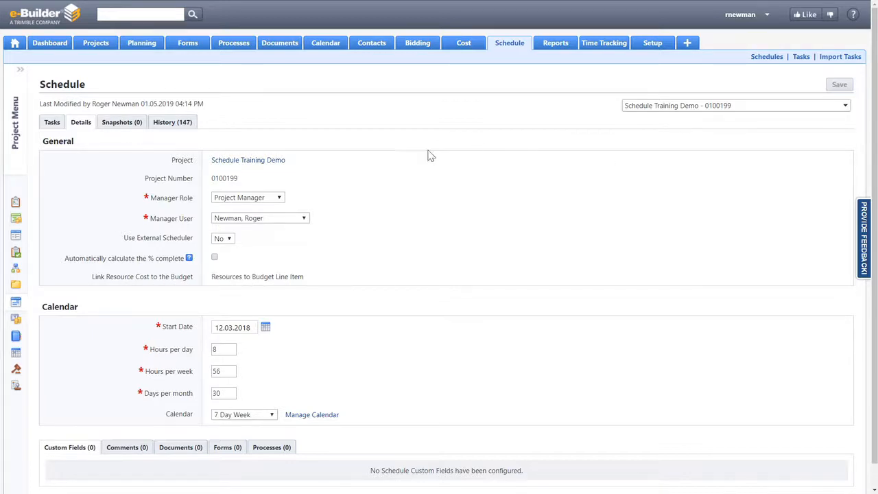
# - Examine the resource assignments and budget line items of the 30% Design task in the Schedule Training Demo schedule, leaving them unedited
pyautogui.click(53, 124)
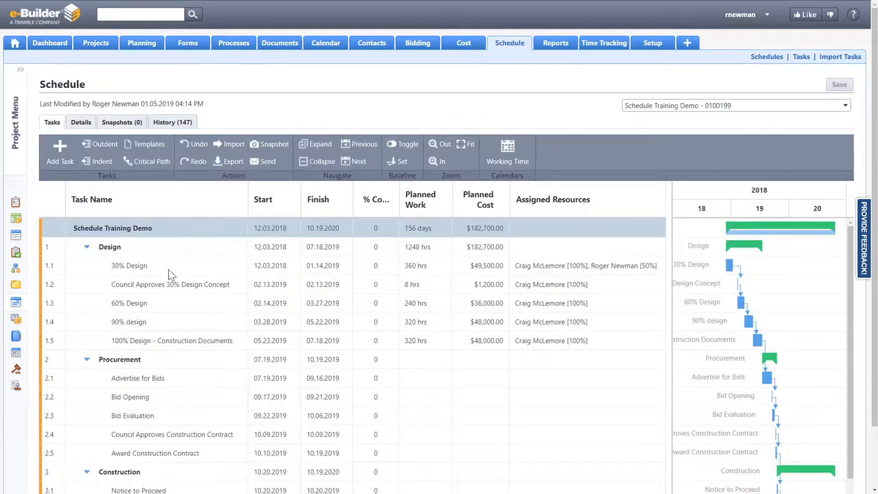
pyautogui.click(92, 270)
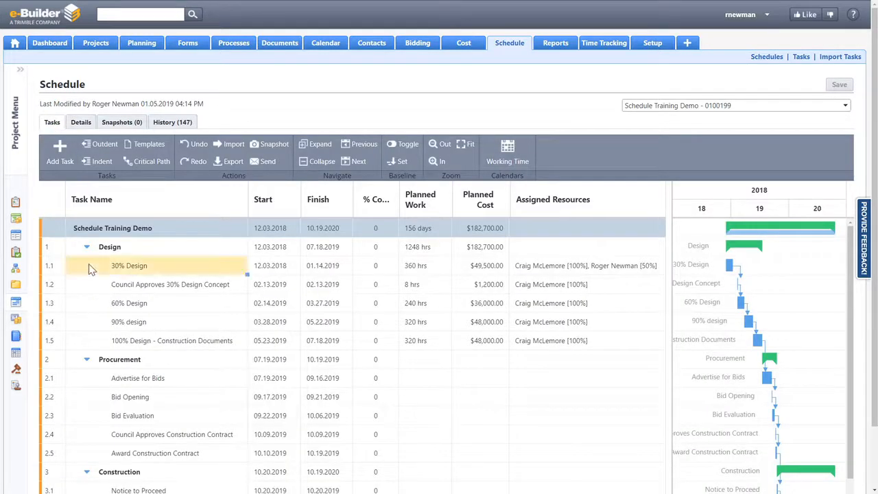
pyautogui.rightClick(91, 270)
pyautogui.click(112, 279)
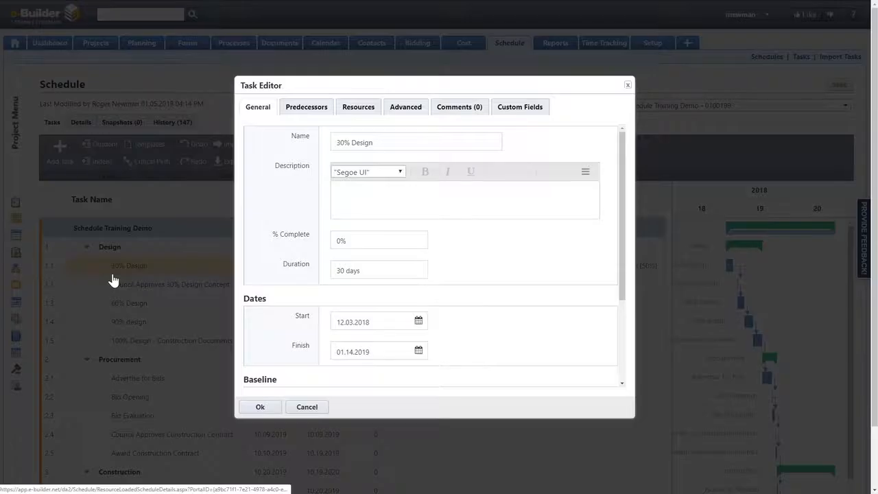
pyautogui.click(368, 114)
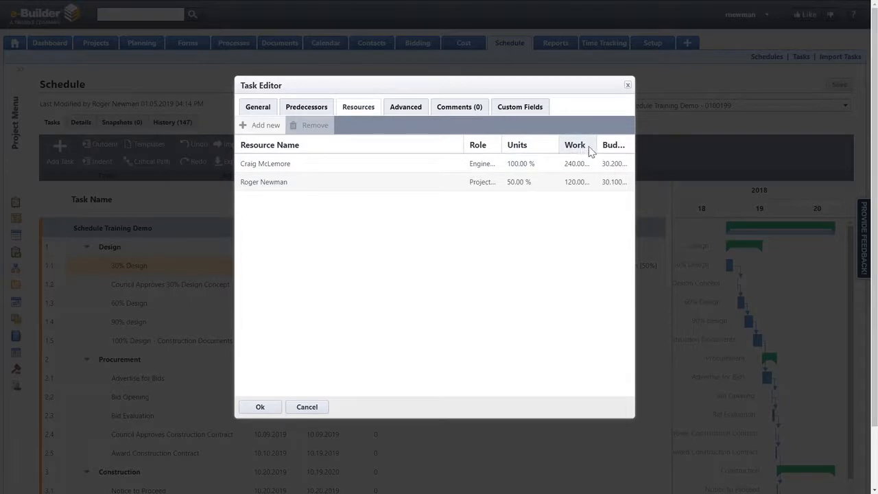
pyautogui.moveTo(462, 146); pyautogui.dragTo(328, 148)
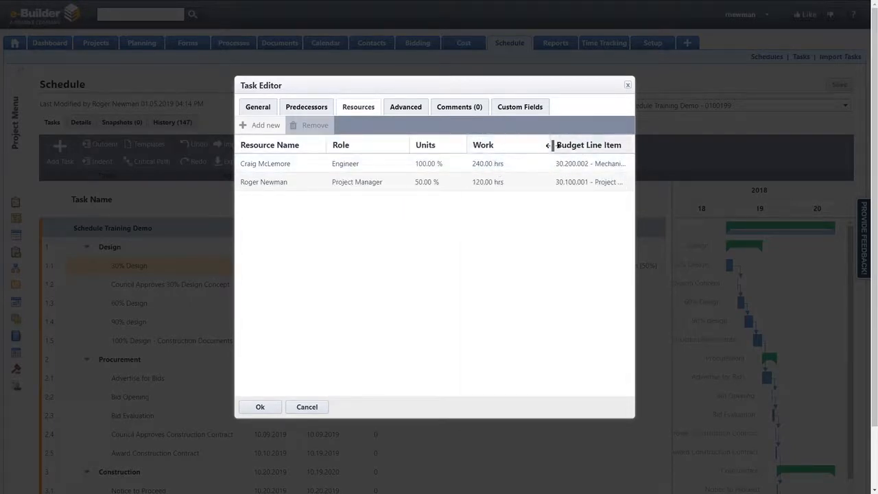
pyautogui.moveTo(549, 145); pyautogui.dragTo(522, 146)
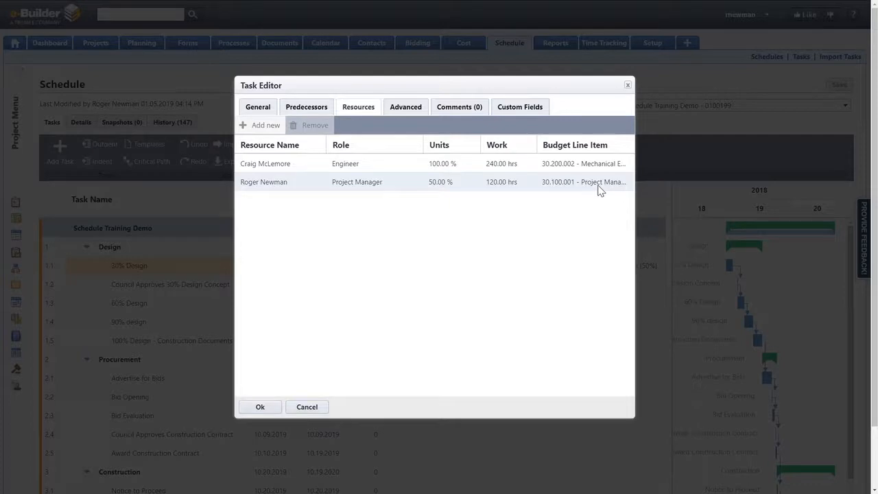
pyautogui.click(314, 411)
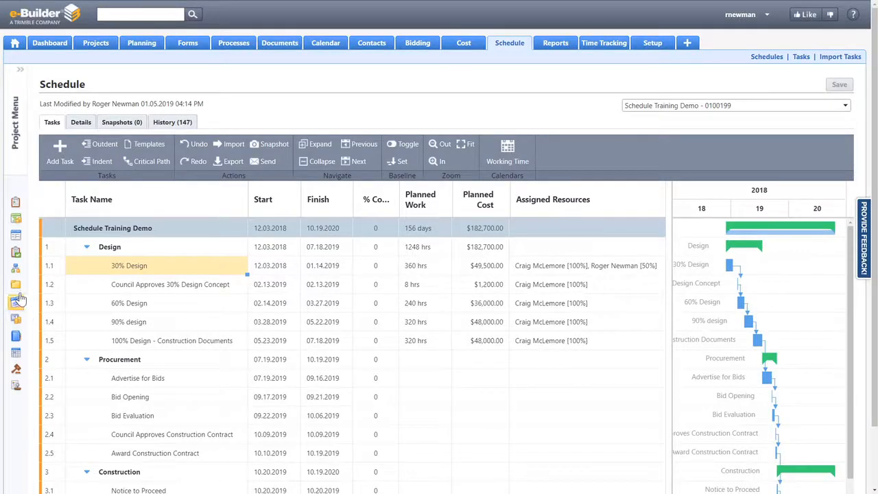
# - Examine resource costs for Project Management-Design and Mechanical Engineer under Design in the Schedule Training Demo project's Cost Summary
pyautogui.moveTo(16, 317)
pyautogui.click(96, 278)
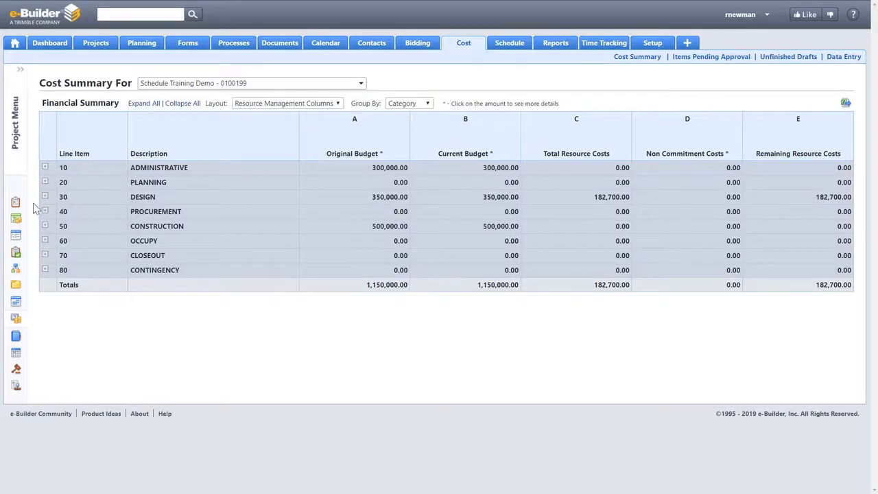
pyautogui.click(44, 197)
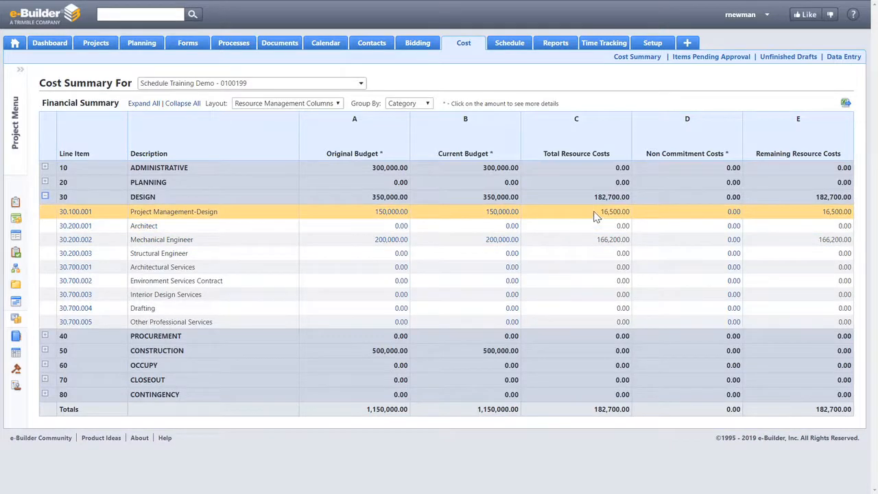
pyautogui.moveTo(131, 213); pyautogui.dragTo(237, 218)
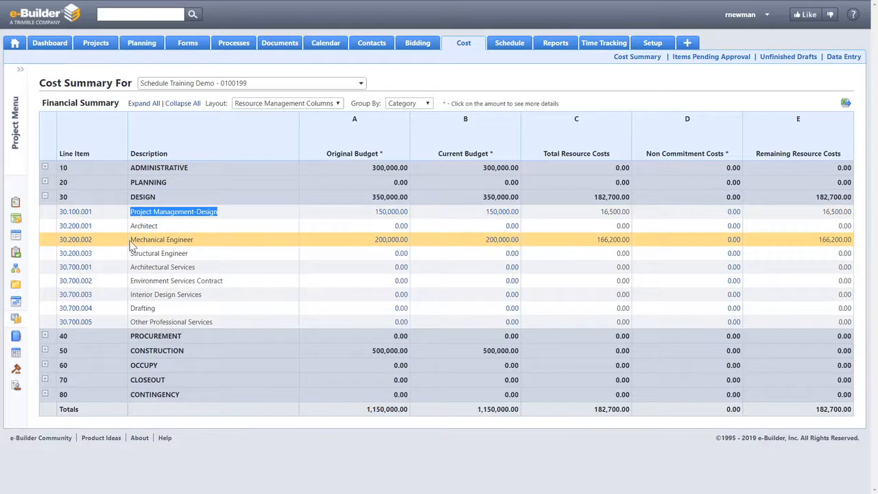
pyautogui.moveTo(130, 240); pyautogui.dragTo(197, 245)
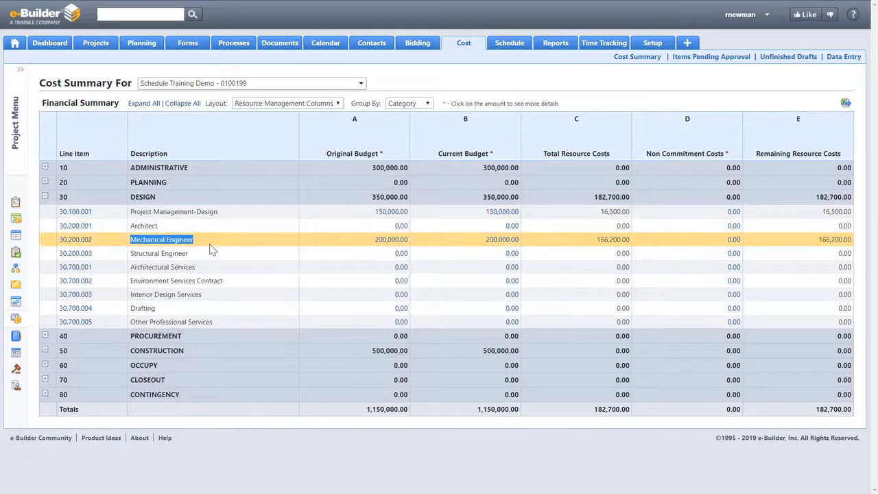
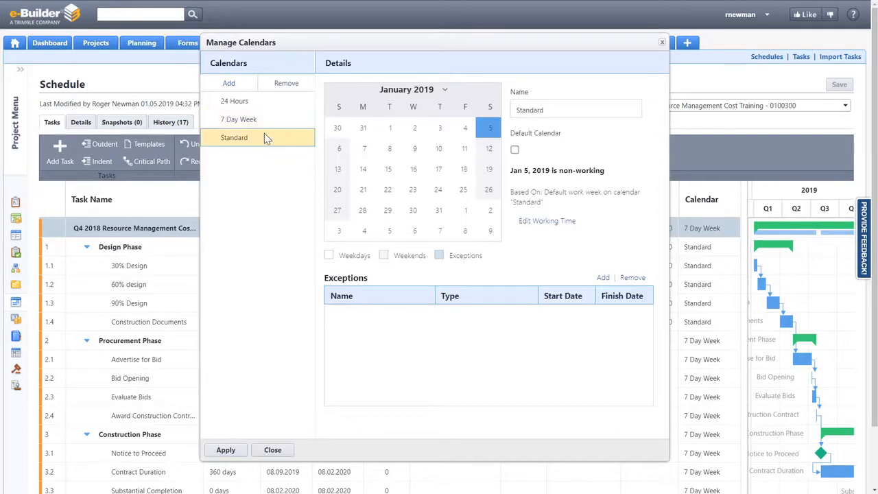
# - Review the working days and hours of the Standard, 7 Day Week and 24 Hours calendars
pyautogui.click(532, 222)
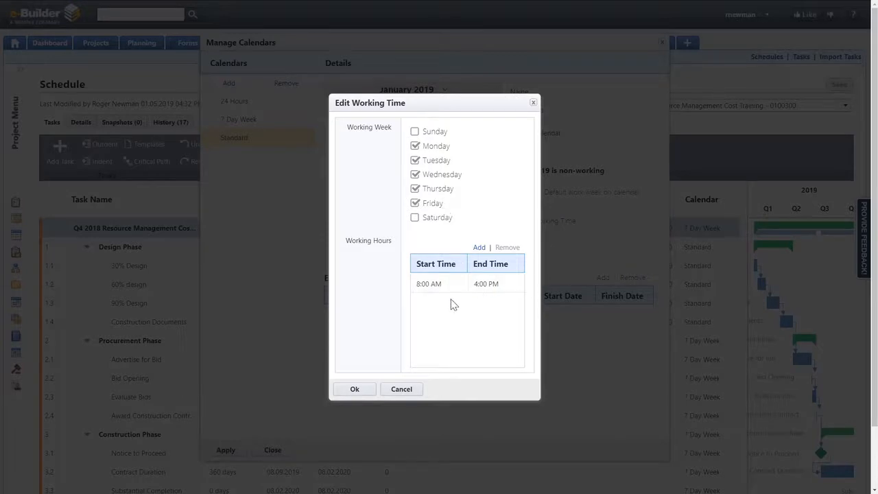
pyautogui.click(401, 389)
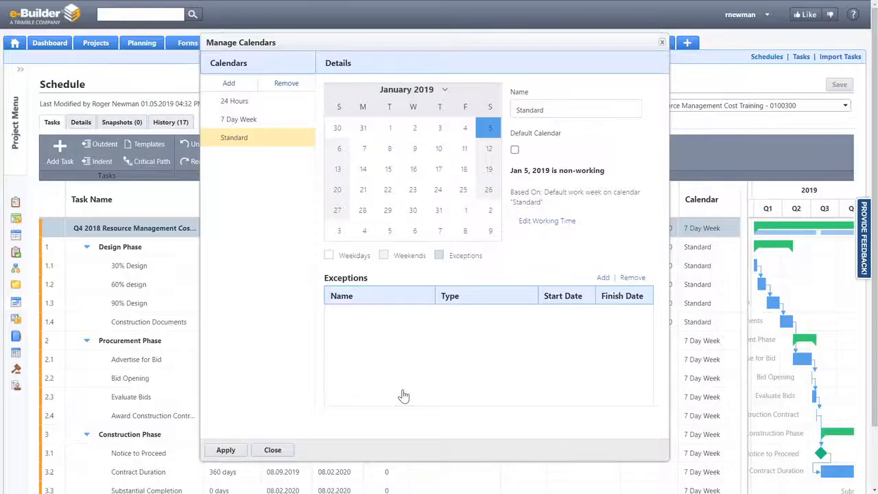
pyautogui.click(288, 122)
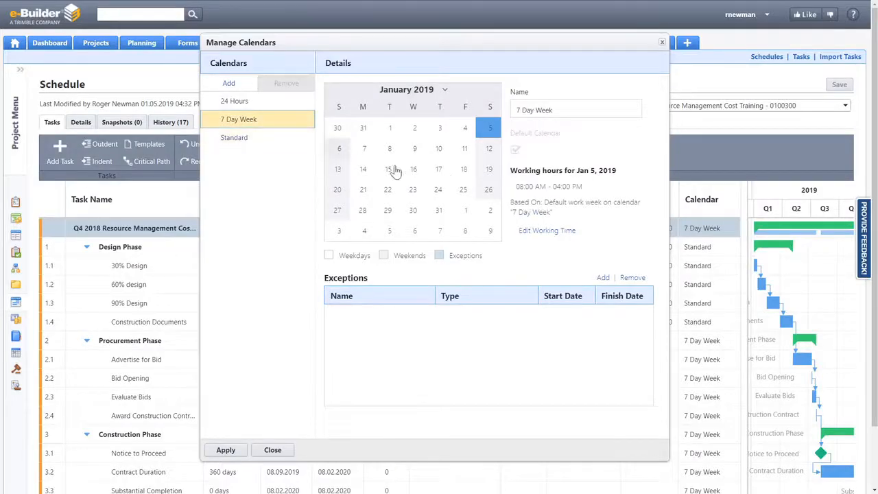
pyautogui.click(546, 235)
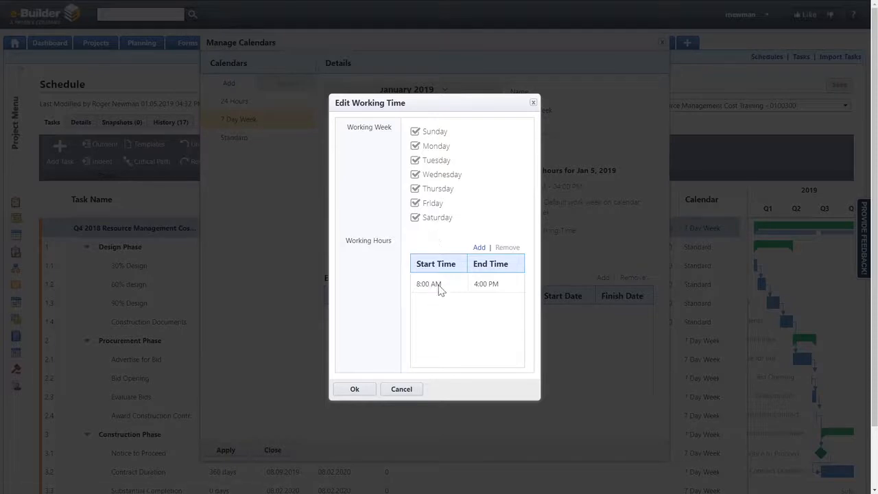
pyautogui.click(401, 389)
pyautogui.click(237, 102)
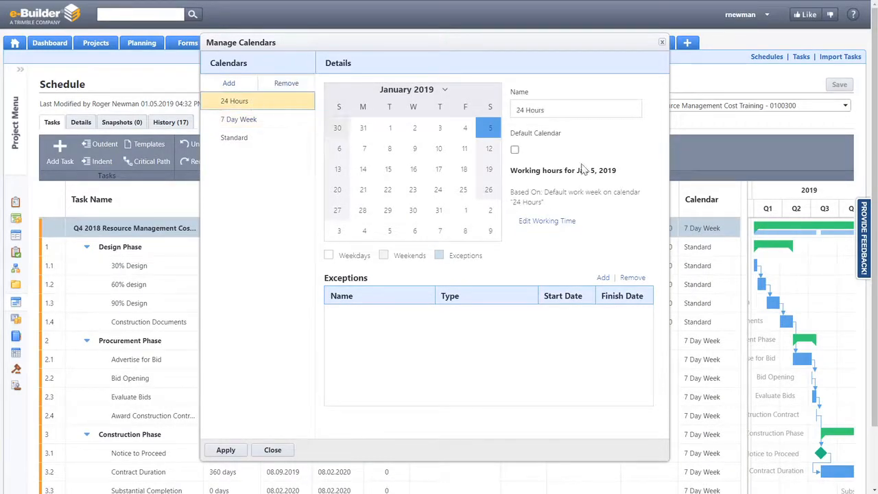
pyautogui.click(565, 221)
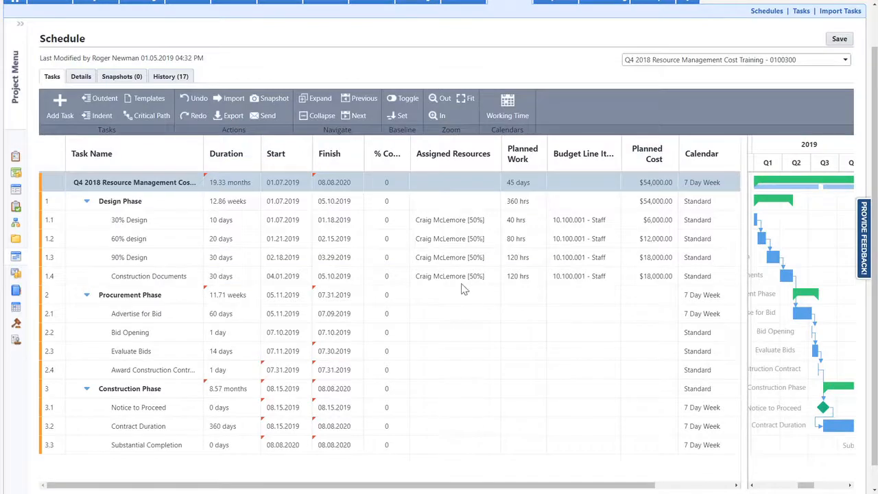
# - Add a new schedule calendar named Council Meetings, created from scratch rather than copied from an existing calendar
pyautogui.click(508, 106)
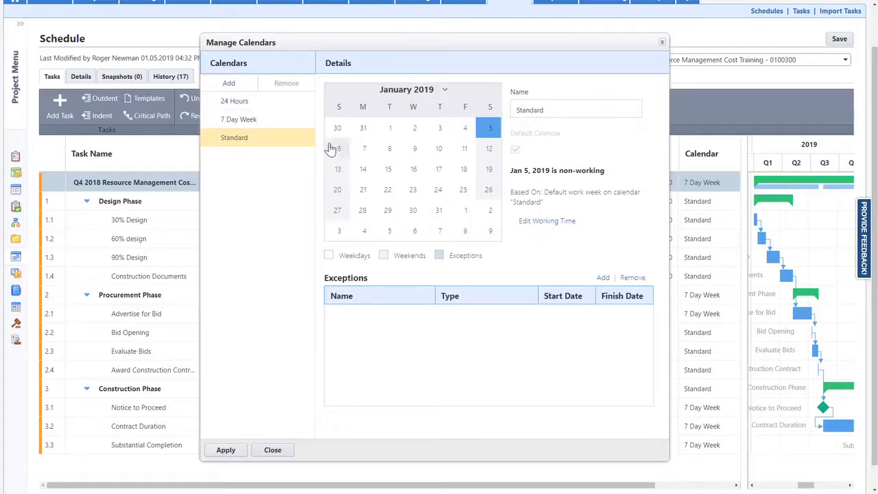
pyautogui.click(230, 89)
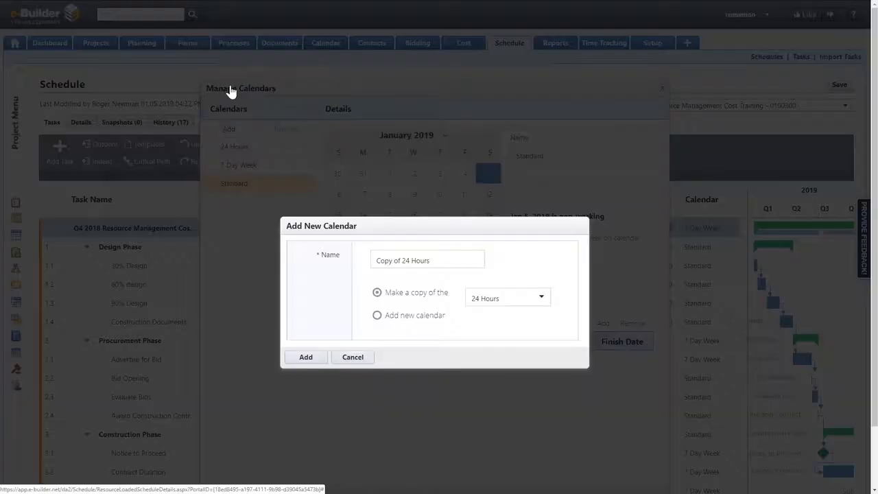
pyautogui.click(378, 317)
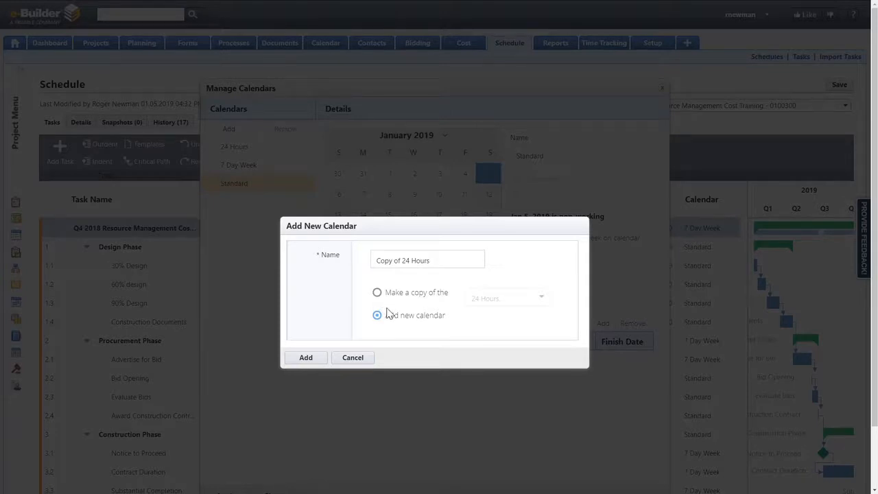
pyautogui.click(443, 260)
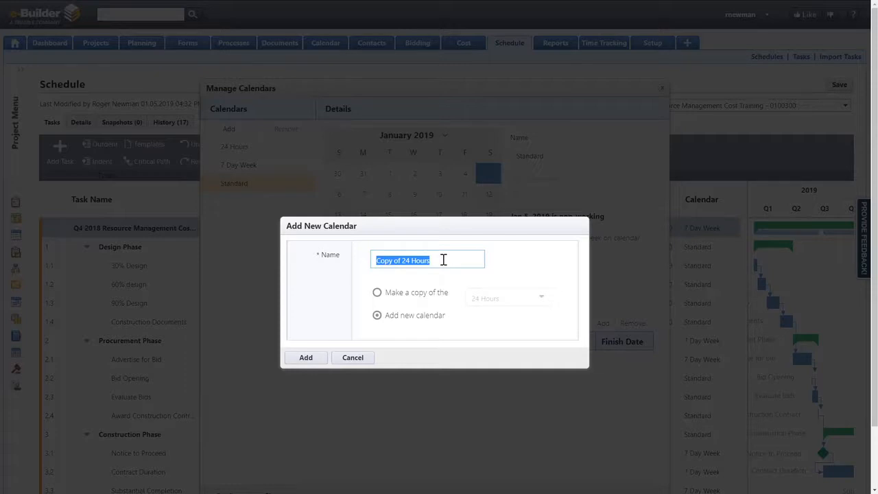
pyautogui.write('Co')
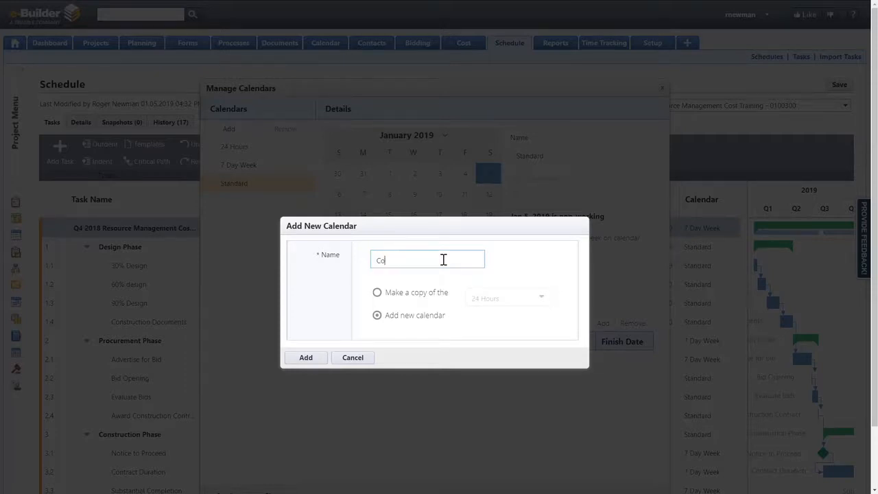
pyautogui.write('ucil Meeting')
pyautogui.press('Left')
pyautogui.press('Left')
pyautogui.press('Left')
pyautogui.press('Left')
pyautogui.press('Left')
pyautogui.press('Left')
pyautogui.press('Left')
pyautogui.press('Left')
pyautogui.press('Left')
pyautogui.press('Left')
pyautogui.press('Left')
pyautogui.write('n')
pyautogui.click(434, 260)
pyautogui.write('s')
pyautogui.click(301, 362)
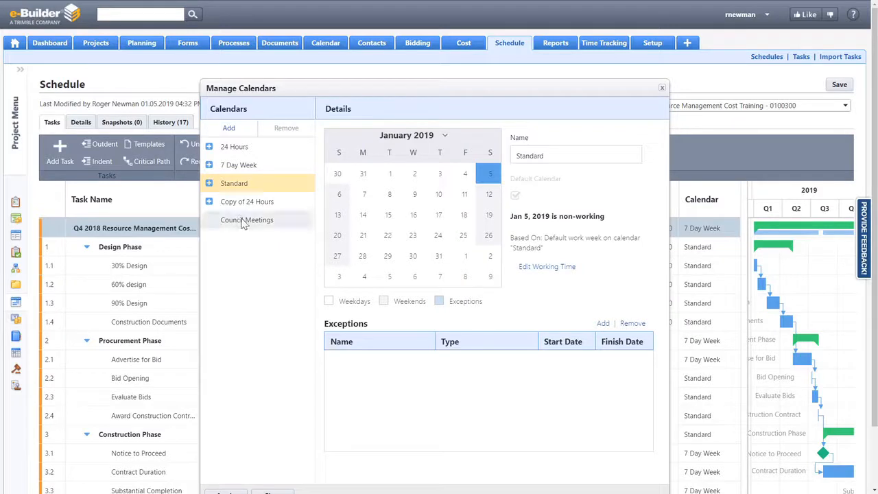
# - Add a non-working exception to the Council Meetings calendar running from June 6, 2019 to July 2, 2019
pyautogui.click(241, 221)
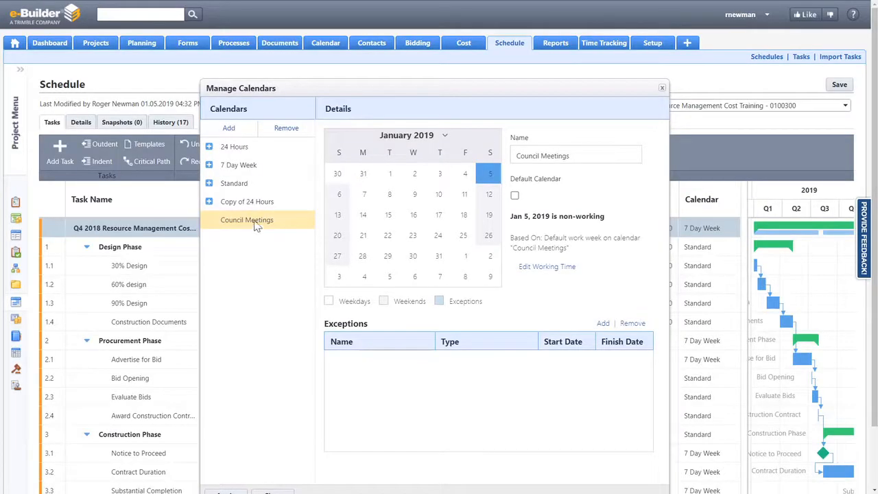
pyautogui.click(442, 137)
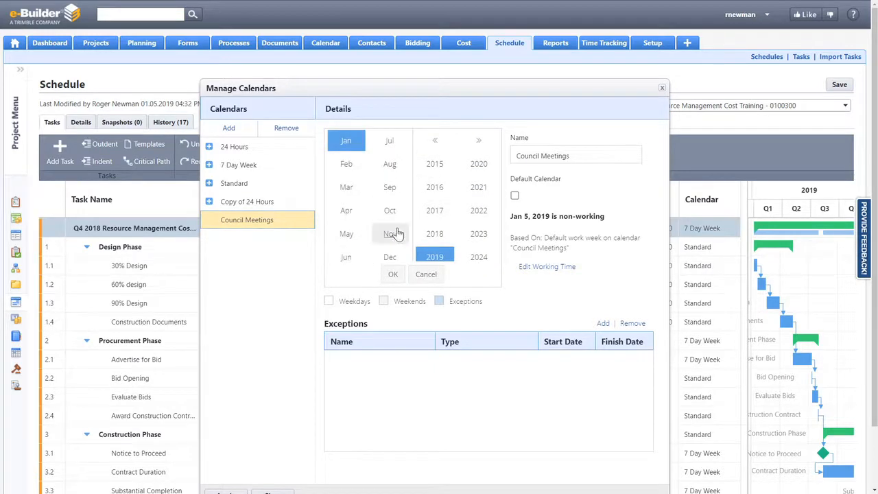
pyautogui.click(390, 141)
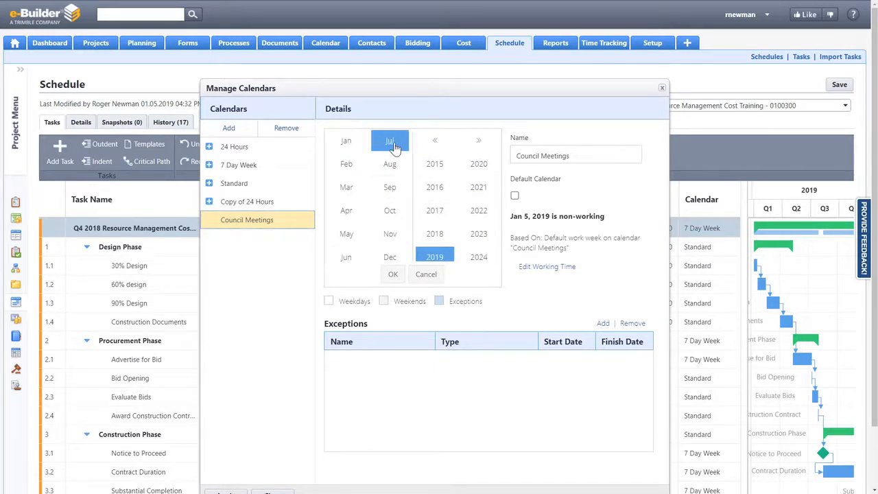
pyautogui.click(345, 257)
pyautogui.click(394, 275)
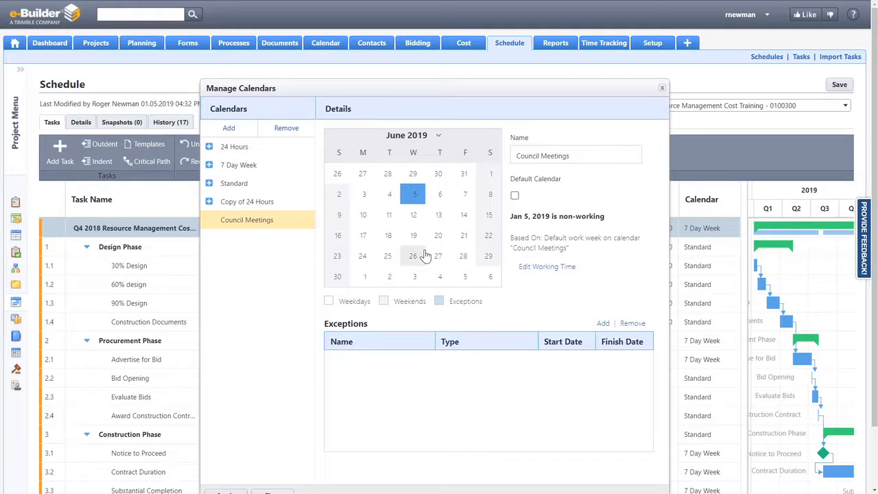
pyautogui.click(440, 196)
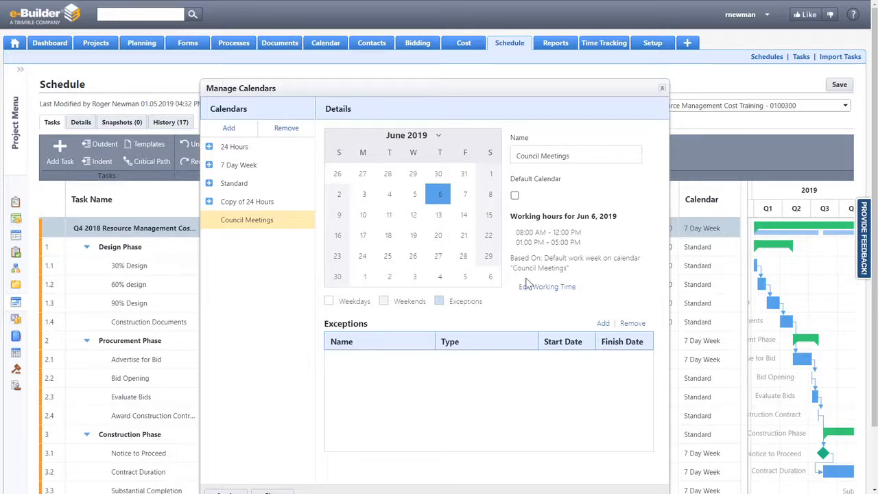
pyautogui.click(603, 324)
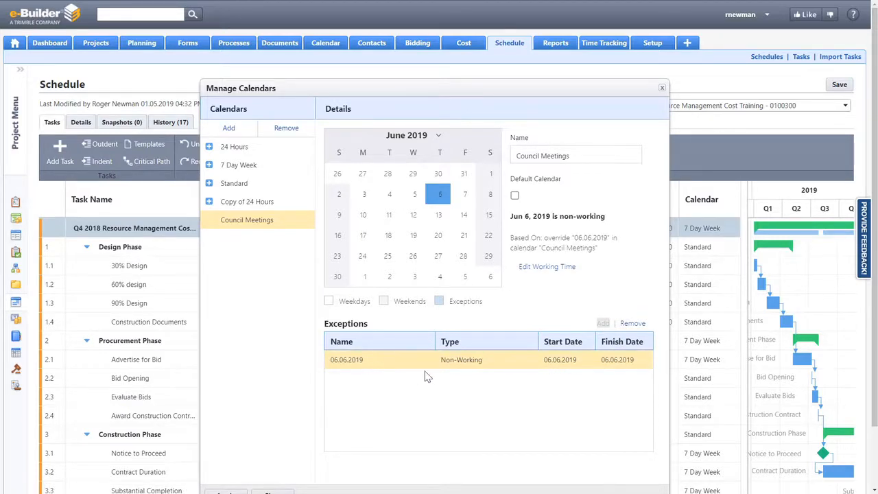
pyautogui.click(624, 366)
pyautogui.click(624, 366)
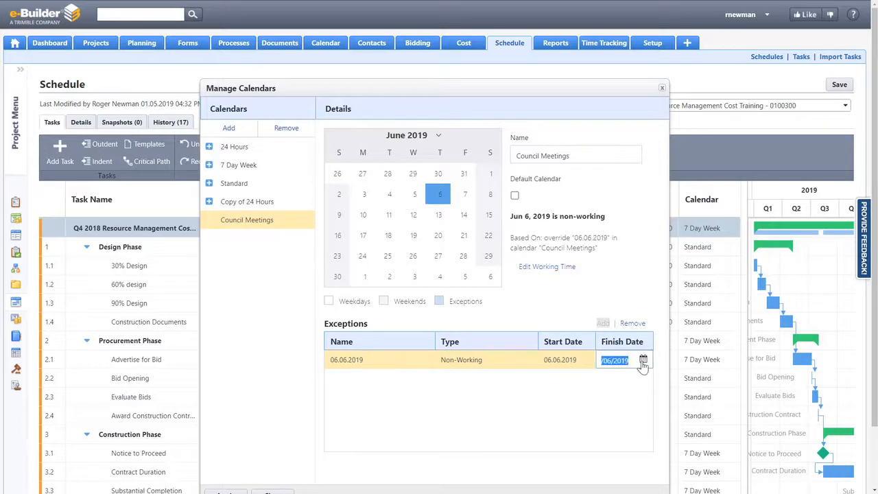
pyautogui.click(643, 361)
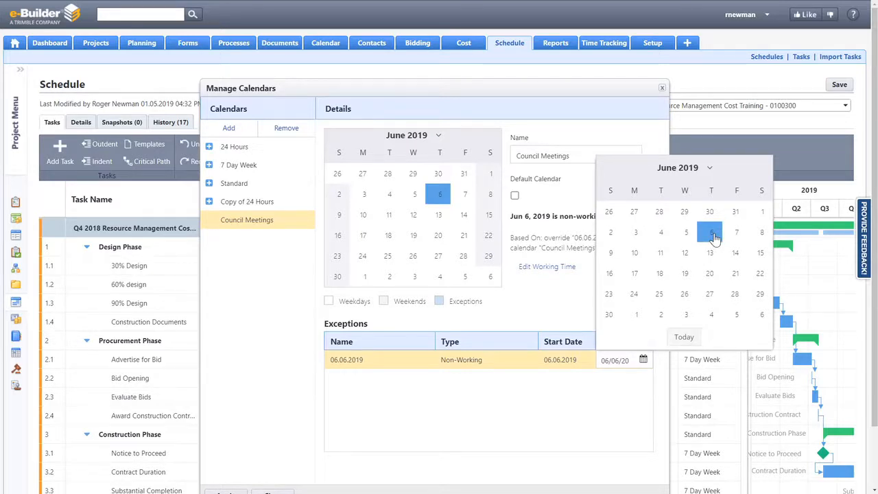
pyautogui.click(661, 320)
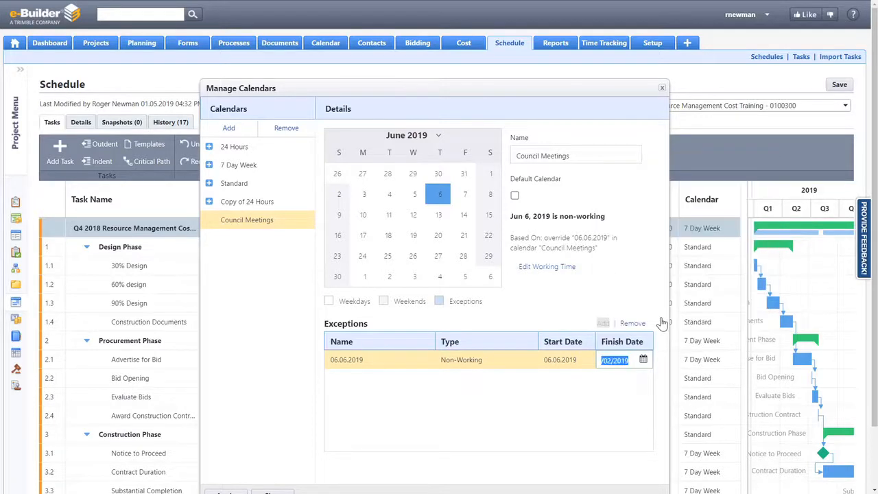
pyautogui.click(402, 381)
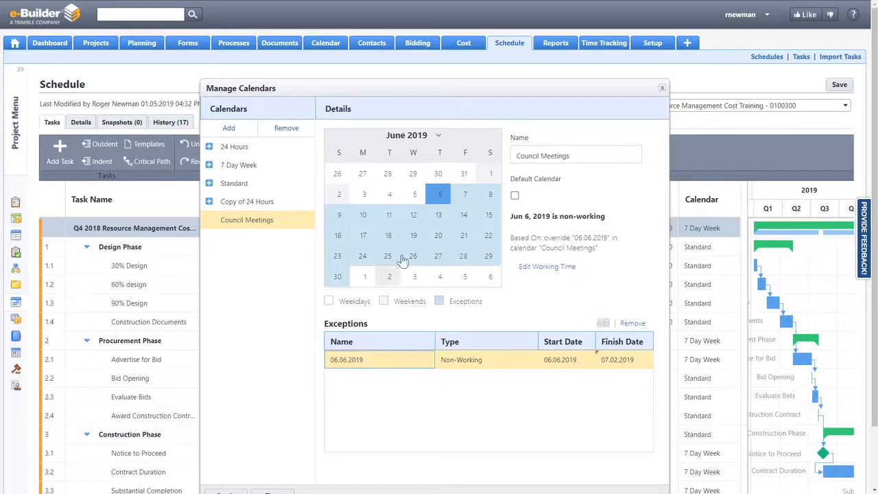
# - Add a second non-working exception to the Council Meetings calendar, from July 4, 2019 to August 6, 2019
pyautogui.click(440, 278)
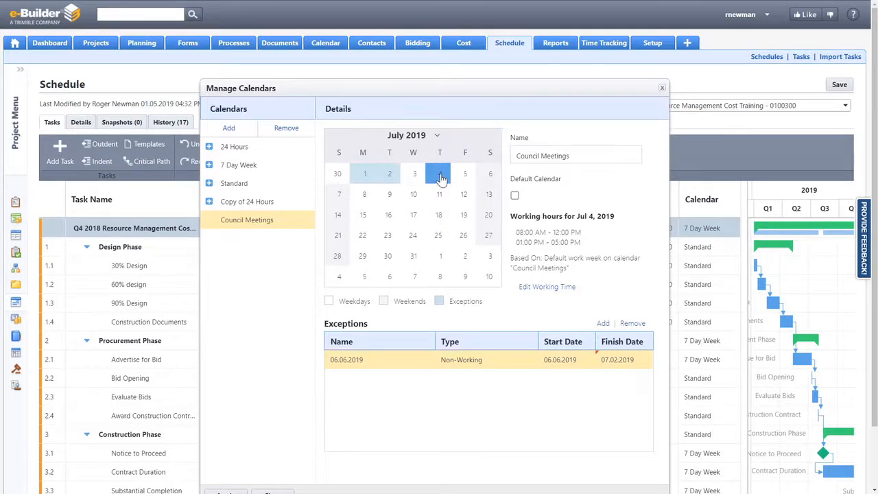
pyautogui.click(603, 324)
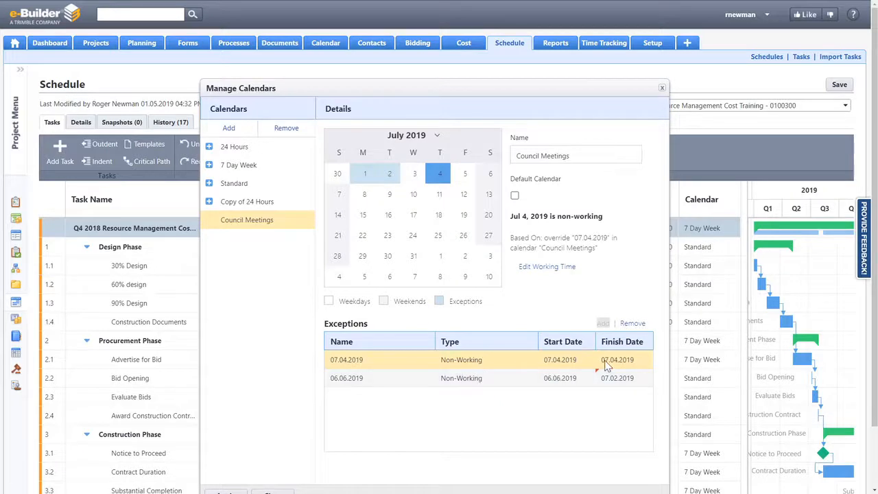
pyautogui.click(606, 361)
pyautogui.click(643, 359)
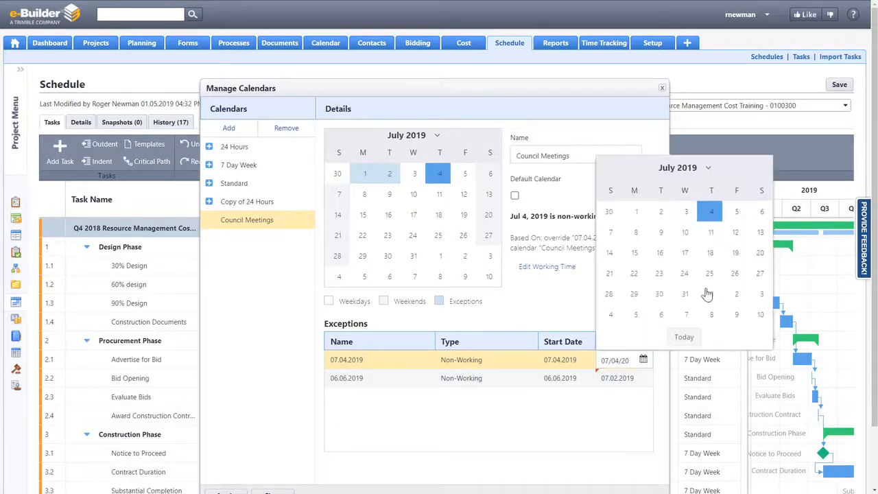
pyautogui.click(663, 319)
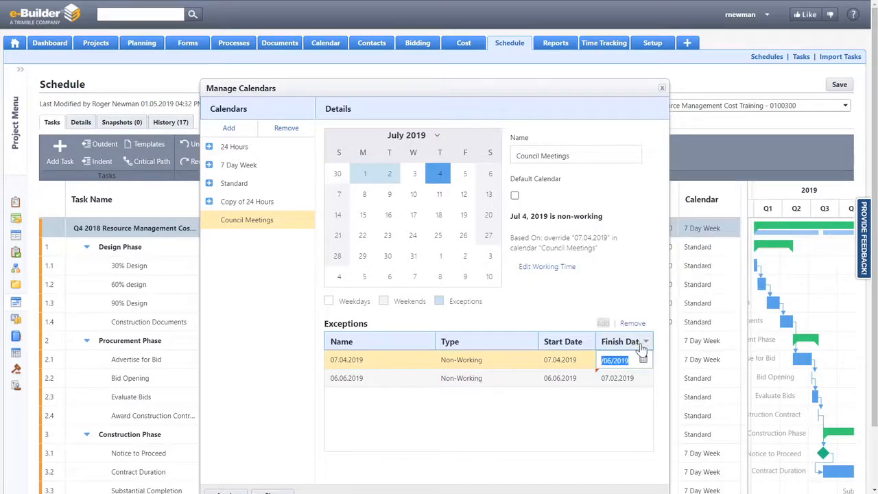
pyautogui.press('Tab')
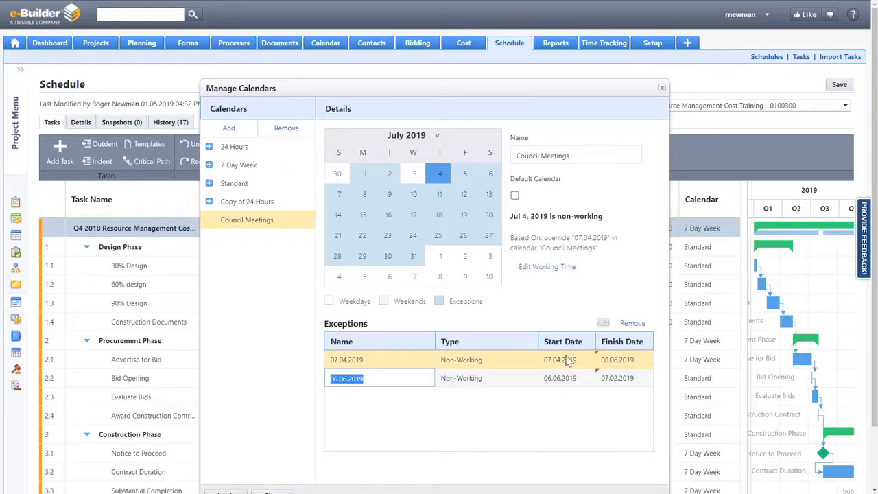
# - Apply the Council Meetings calendar changes and close the calendar manager
pyautogui.scroll(-1, 485, 401)
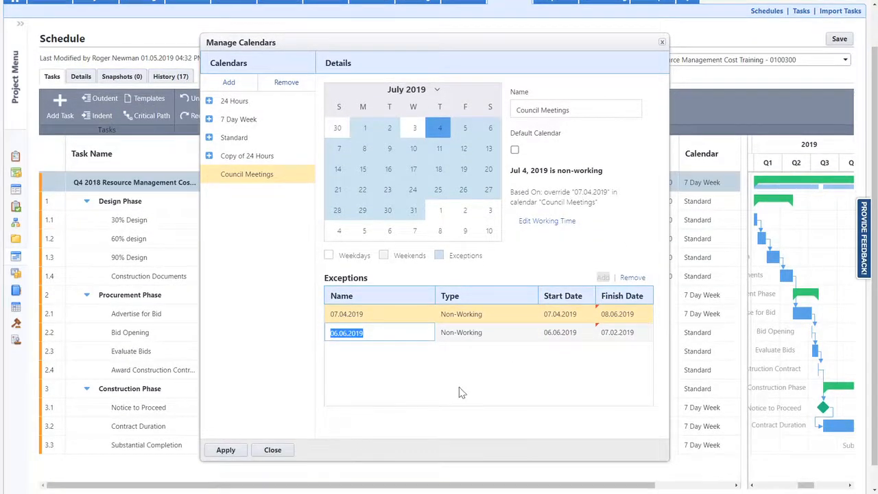
pyautogui.press('Tab')
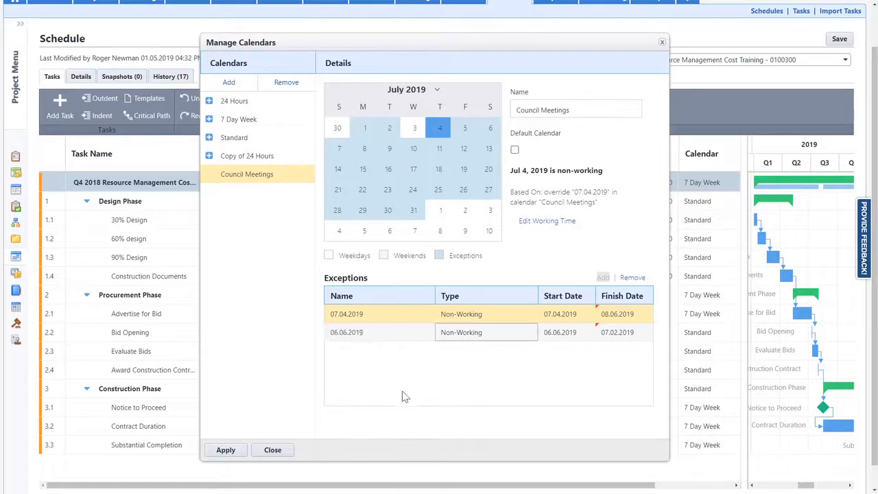
pyautogui.click(226, 450)
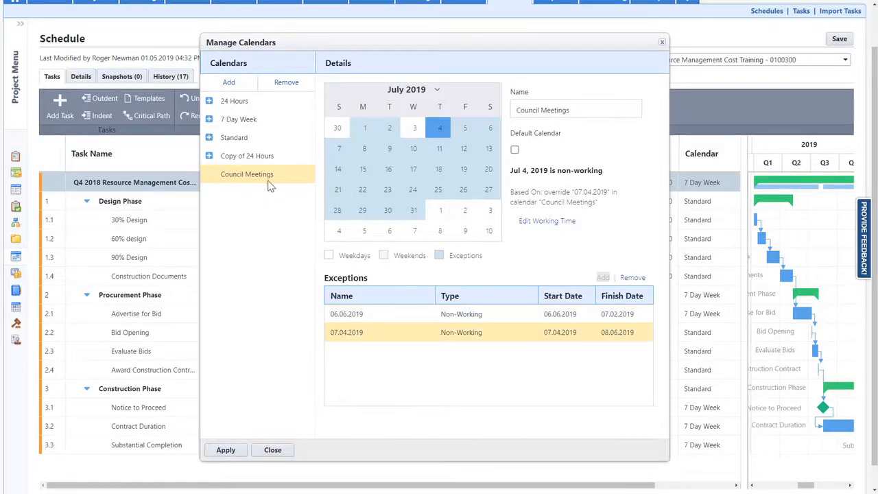
pyautogui.click(273, 451)
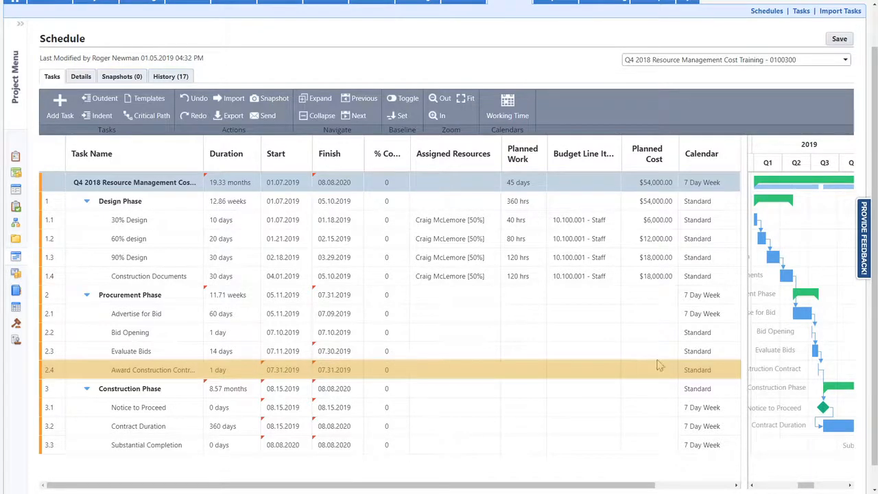
# - Assign the Council Meetings calendar to task 2.4, the construction contract award, and save the schedule
pyautogui.click(698, 373)
pyautogui.click(731, 371)
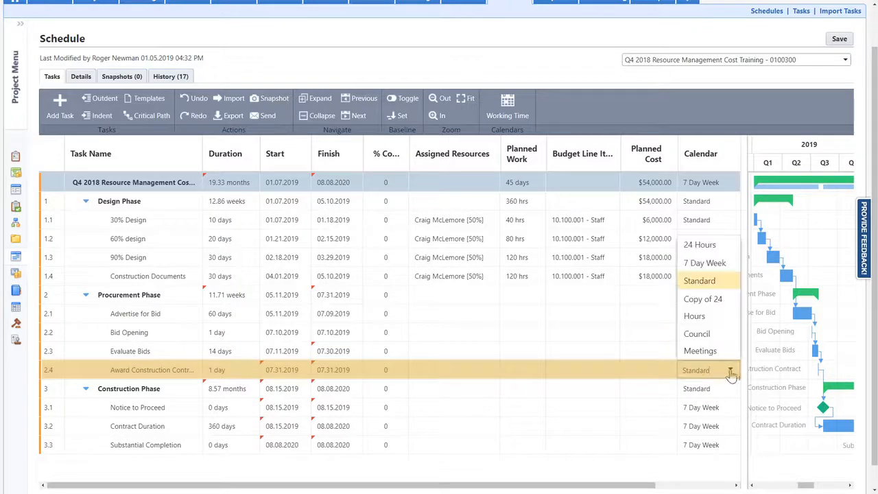
pyautogui.click(717, 350)
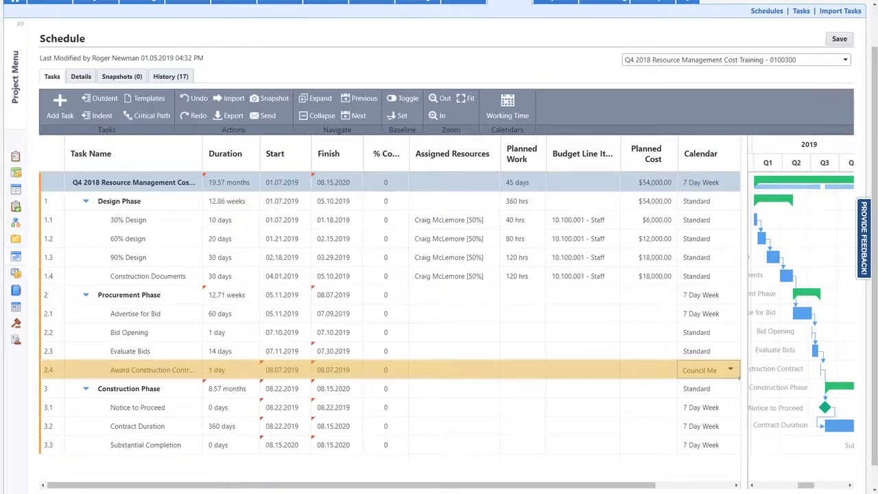
pyautogui.click(839, 39)
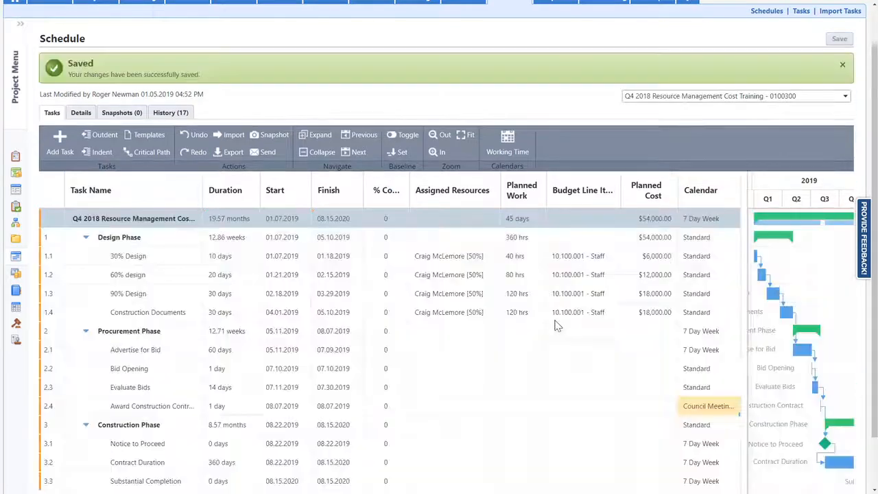
pyautogui.scroll(-2, 643, 356)
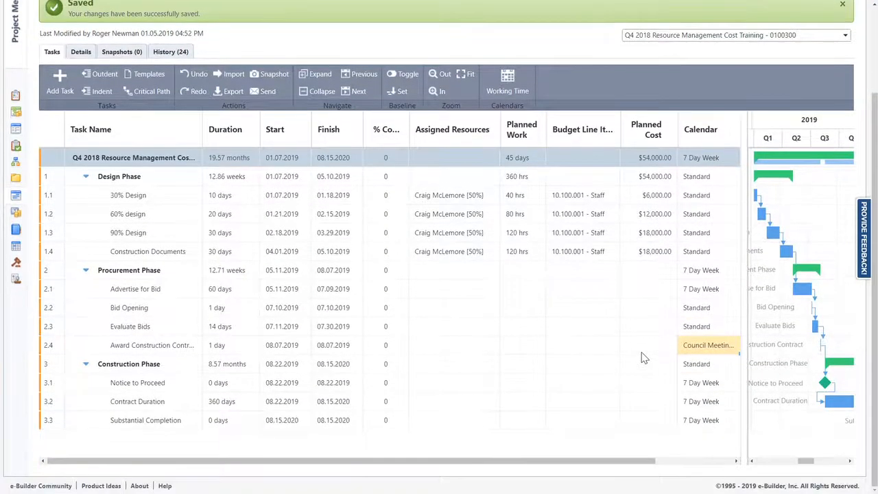